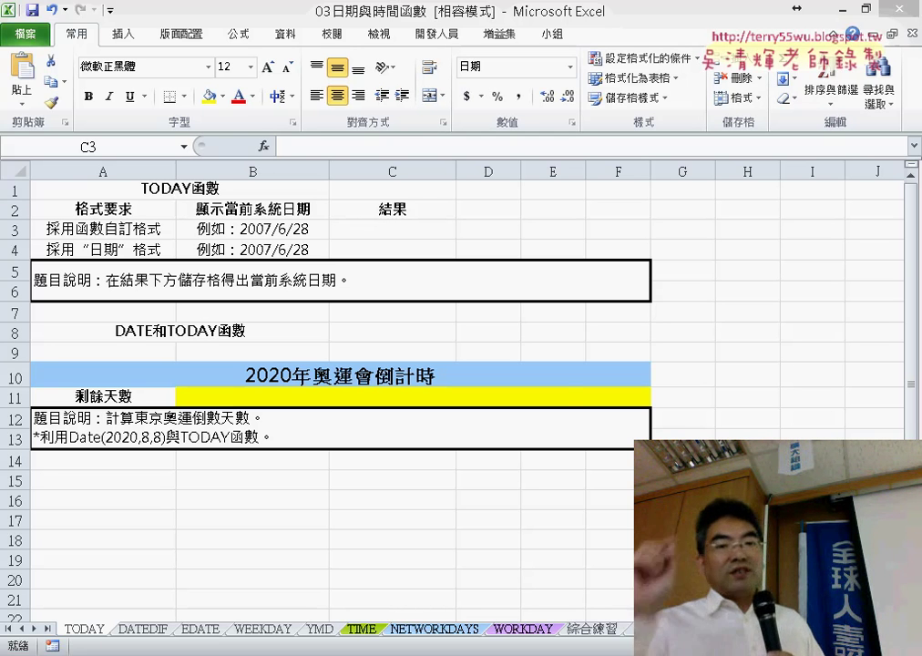
Enter =TODAY() in C3 from the Date & Time functions so it shows 2017/5/19
left_click(402, 235)
left_click(263, 145)
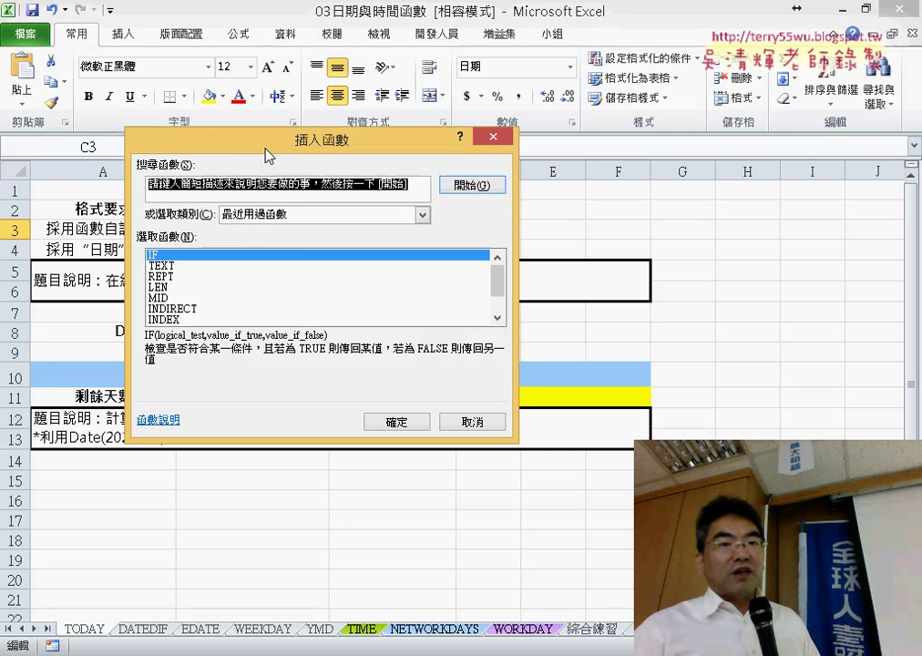
left_click_drag(308, 150, 651, 28)
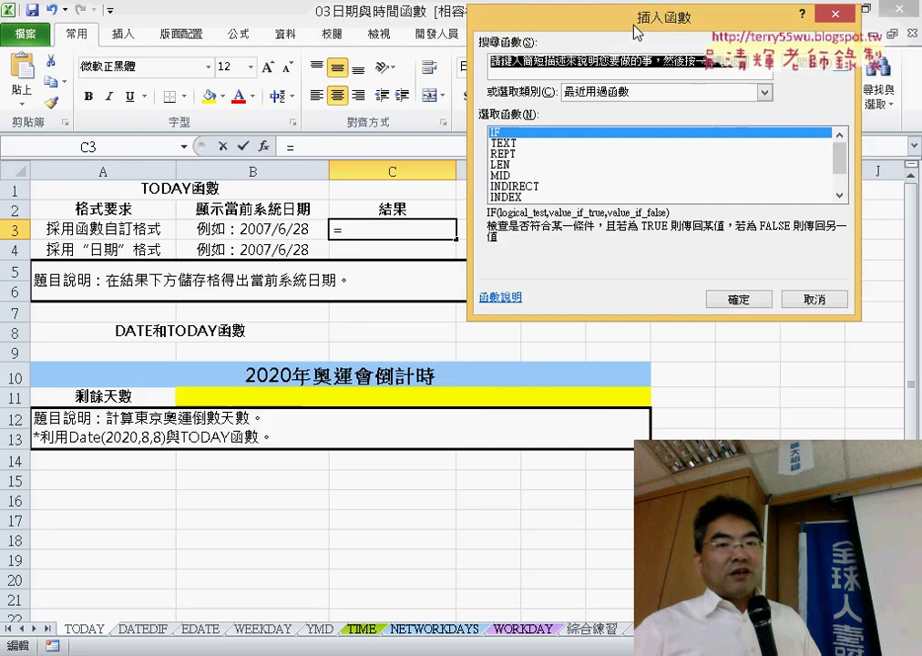
left_click(645, 91)
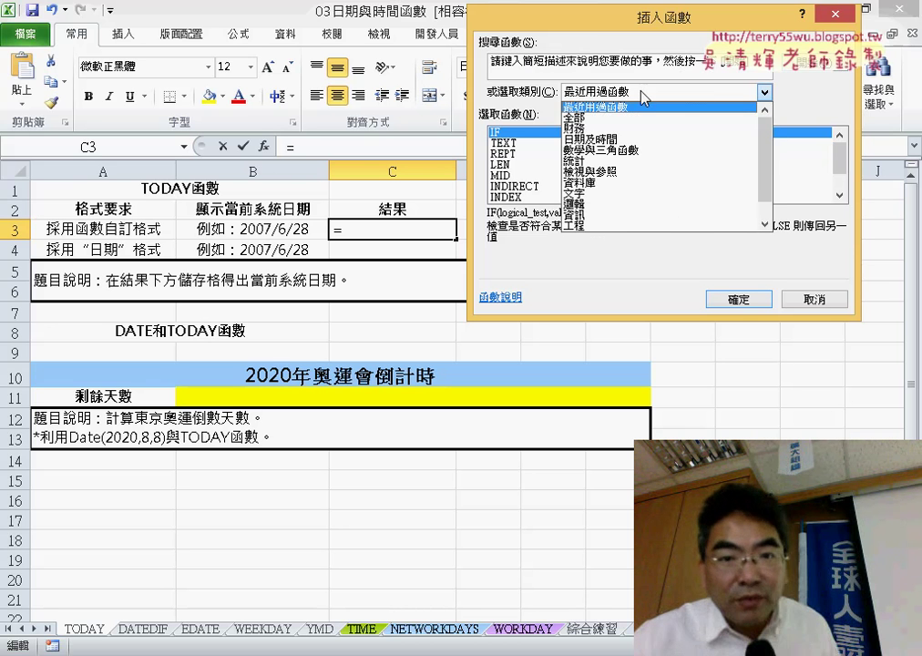
left_click(650, 139)
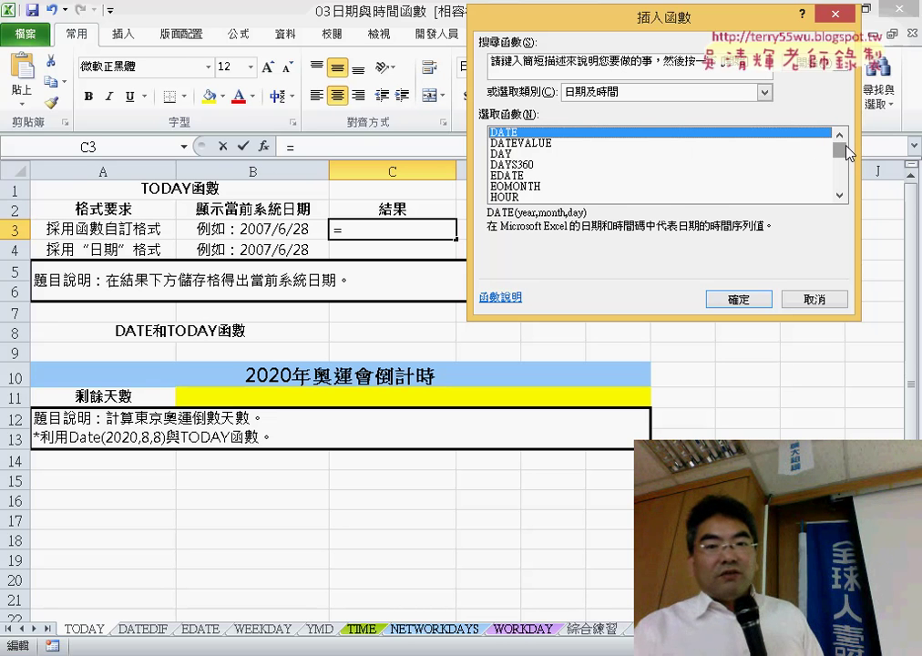
left_click_drag(839, 150, 840, 181)
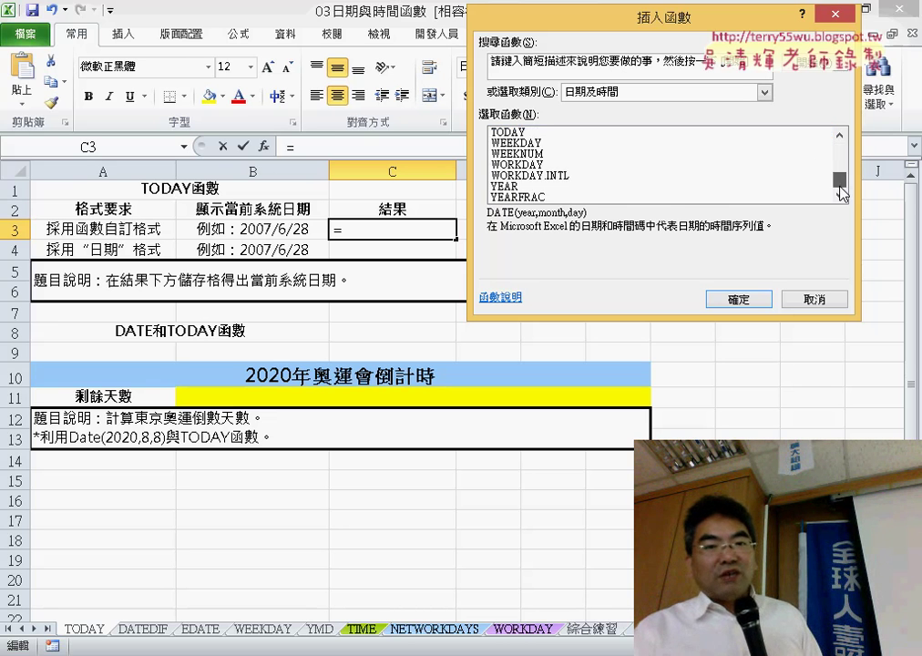
left_click(538, 132)
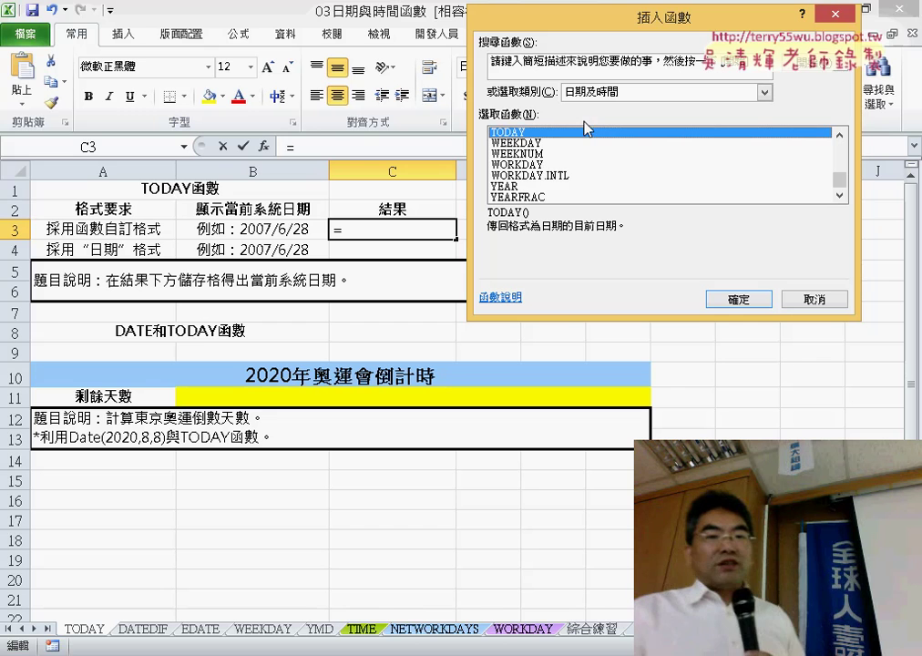
left_click(734, 306)
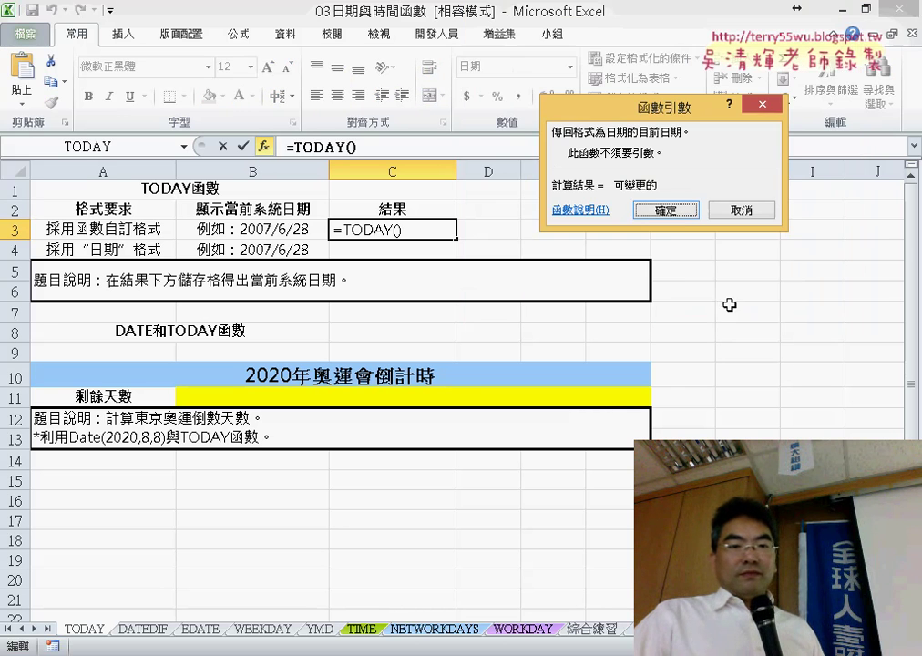
left_click(671, 211)
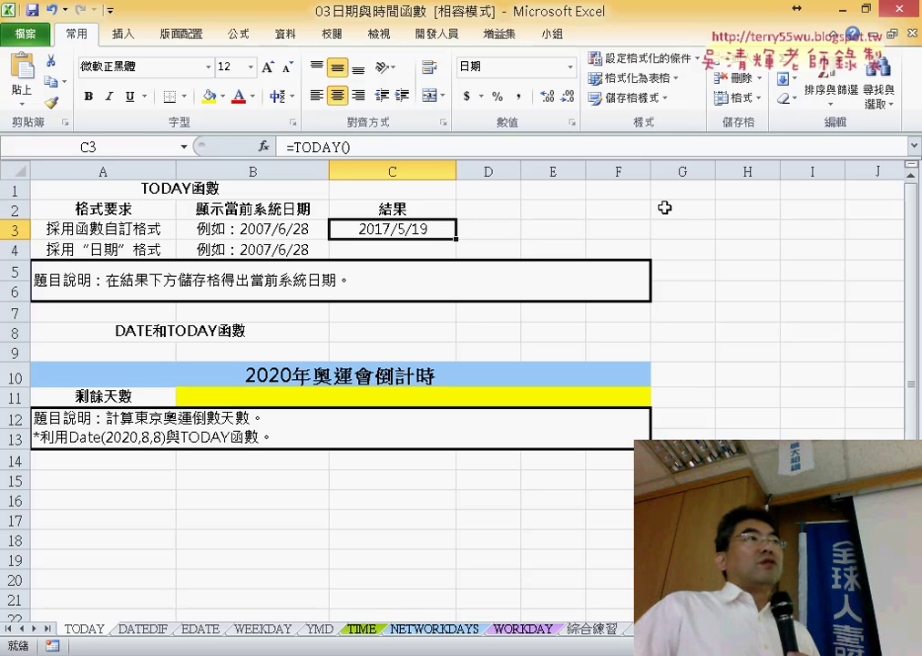
Enter =NOW() in C4 from the Date & Time function list, displaying 2017/5/19
left_click(406, 252)
left_click(263, 146)
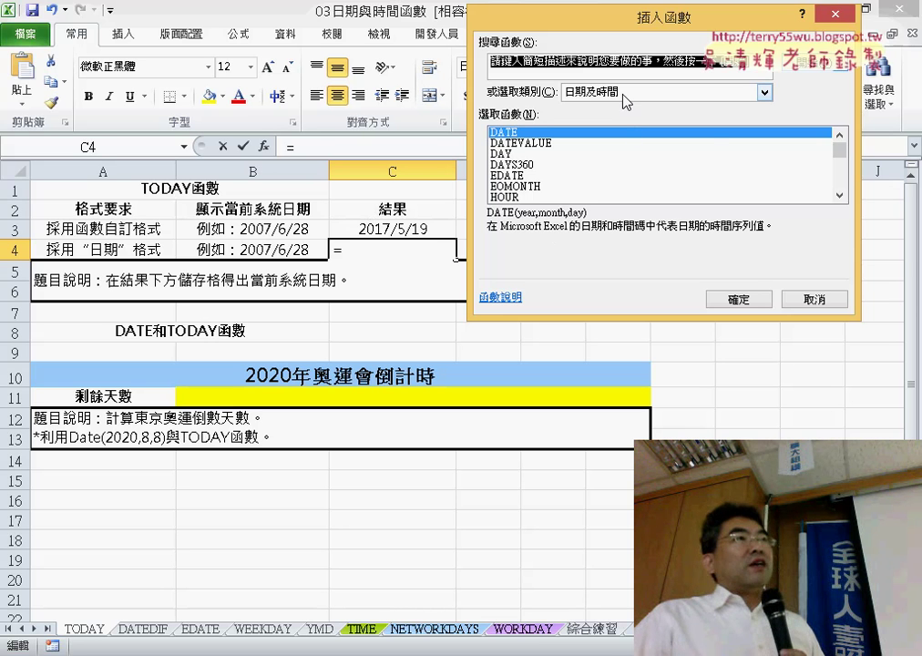
left_click(840, 194)
left_click(840, 194)
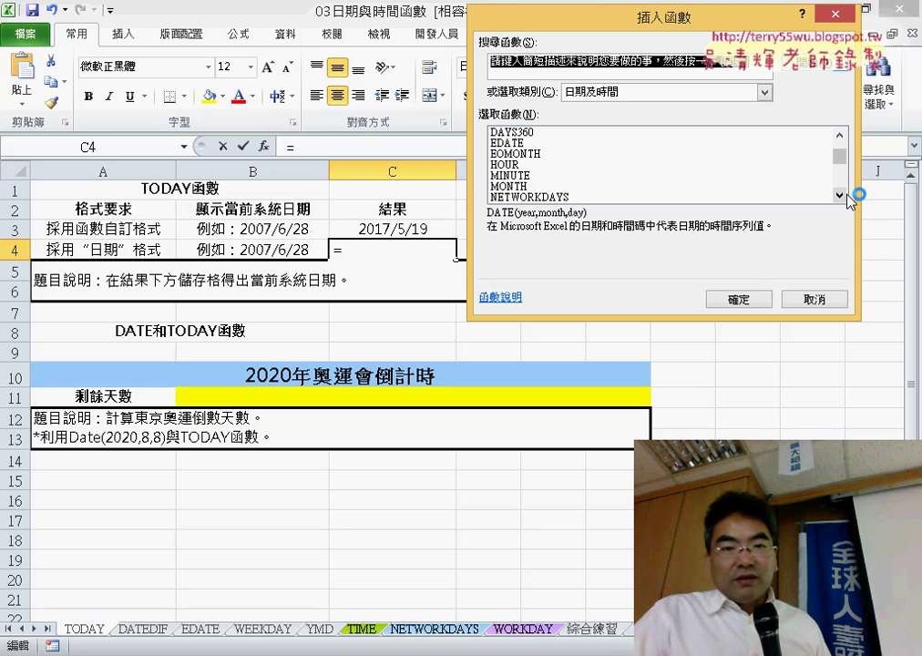
left_click(840, 194)
left_click(839, 194)
left_click(839, 194)
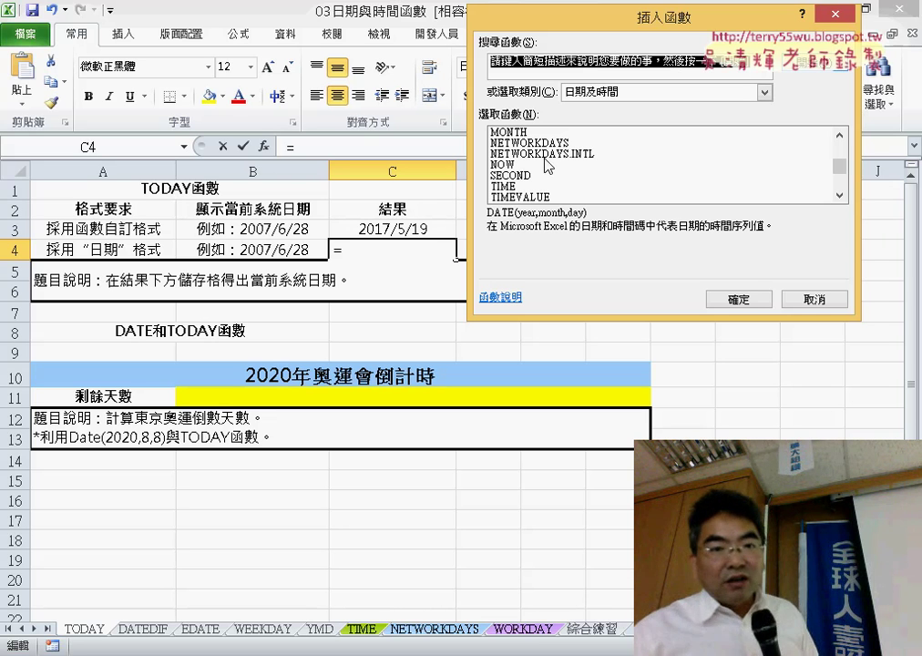
left_click(518, 167)
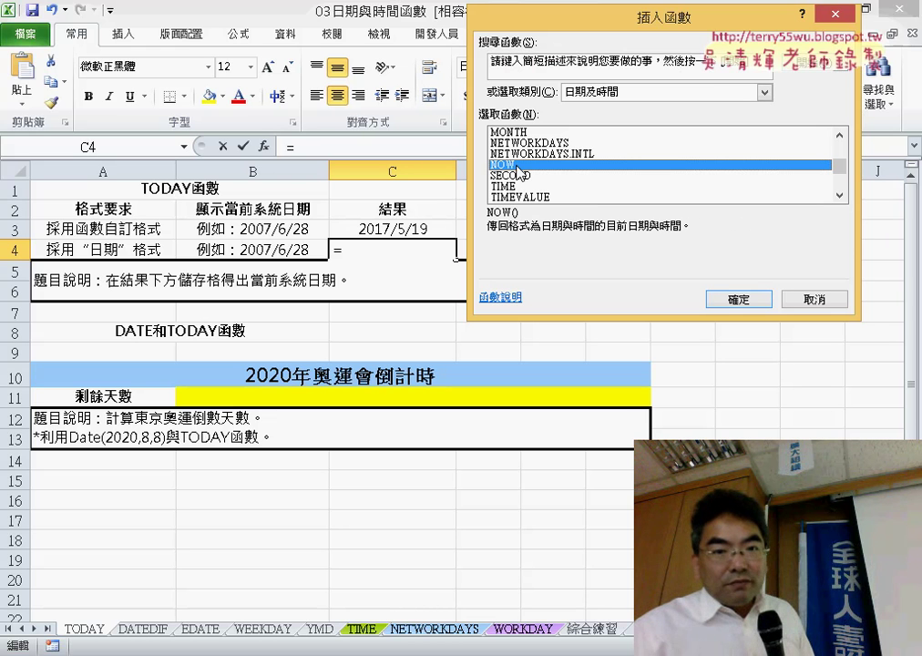
left_click(739, 300)
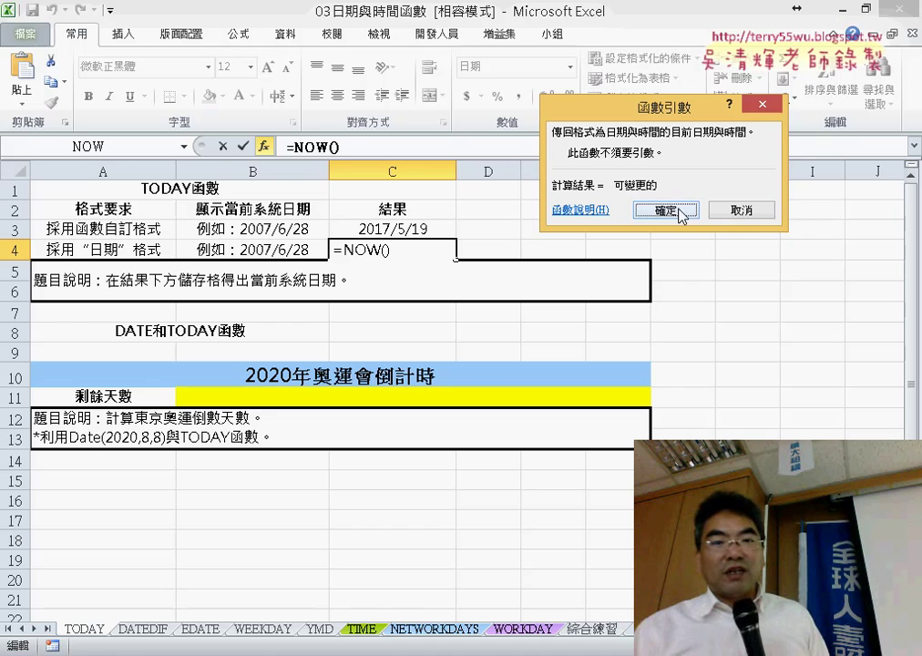
left_click(681, 210)
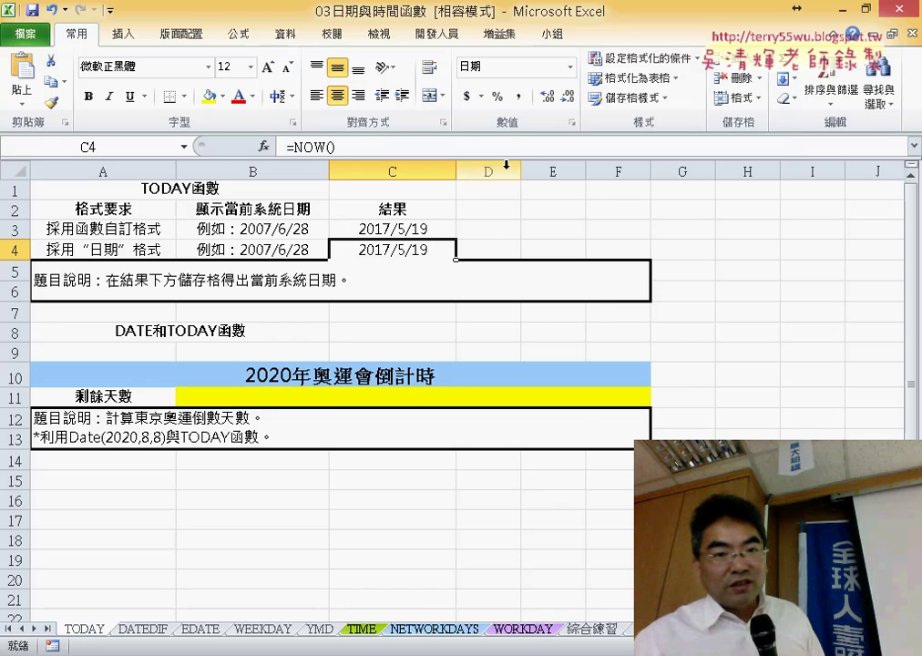
Widen column C and select the result cells C3:C4
left_click_drag(457, 164, 583, 162)
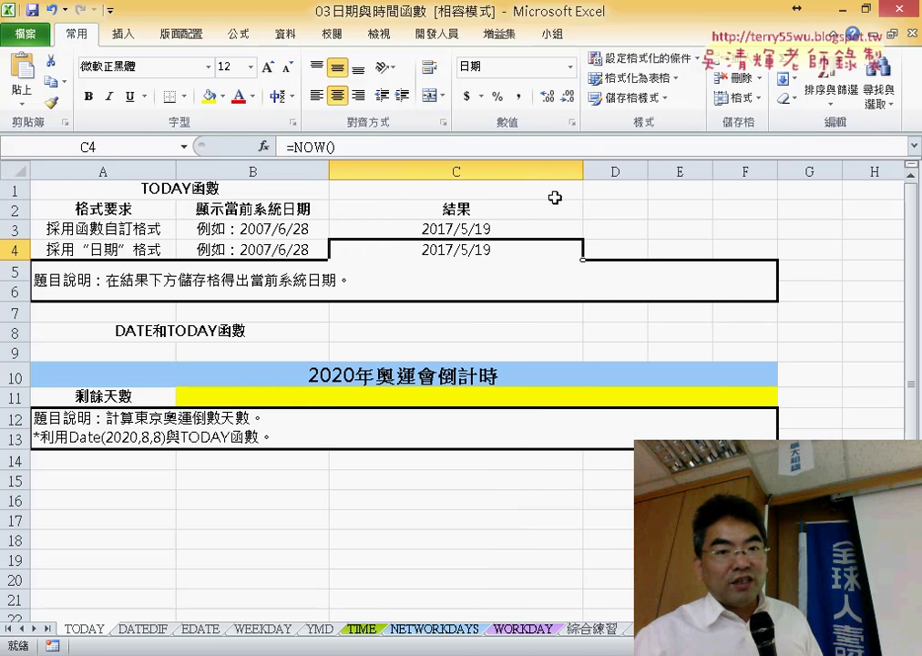
left_click_drag(485, 254, 483, 235)
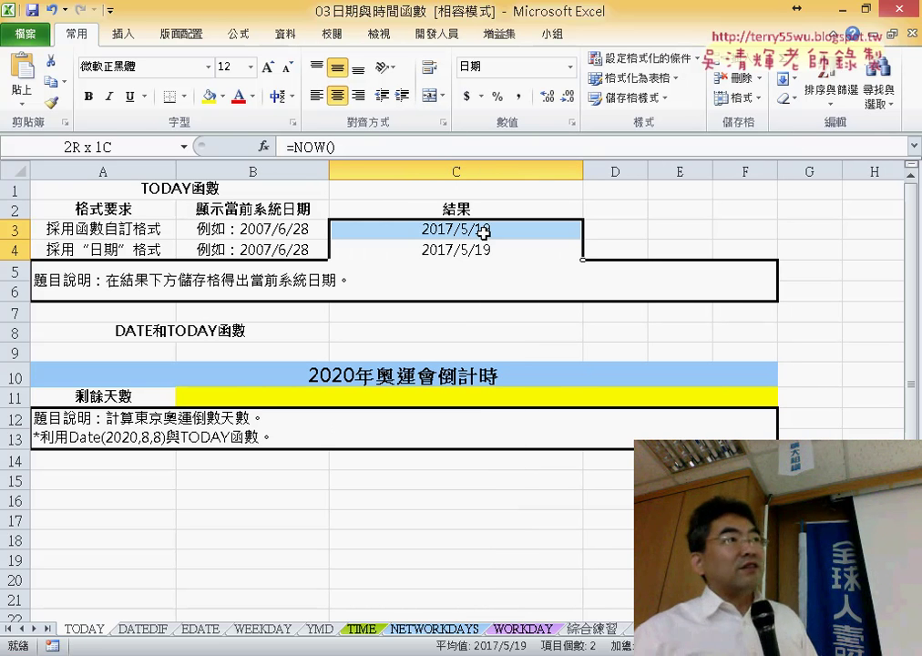
left_click(482, 233)
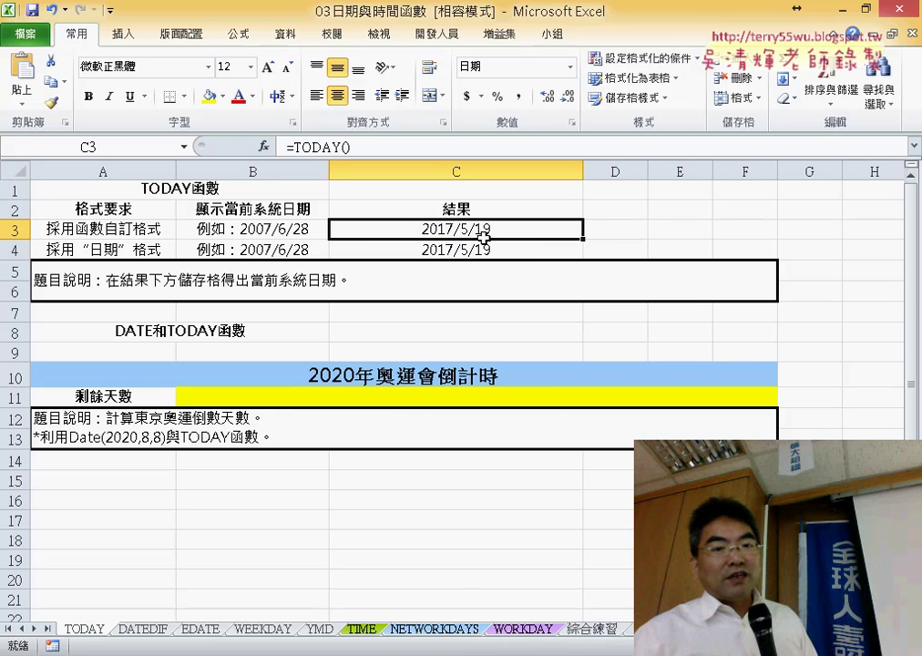
left_click_drag(483, 235, 479, 245)
Apply the 2001/3/14 1:30 PM time format to C3:C4 and widen column C slightly more
right_click(398, 235)
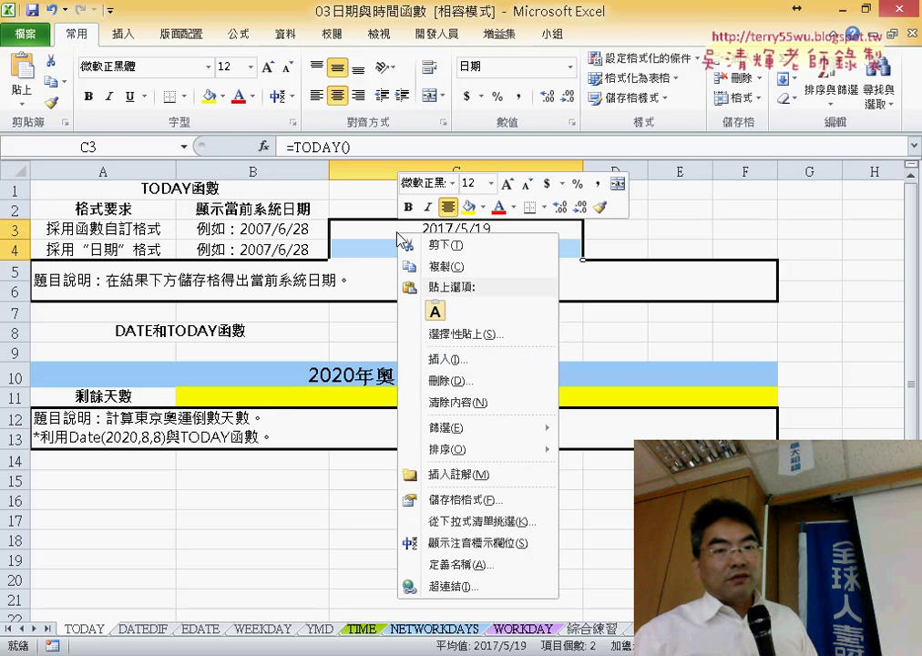
left_click(468, 505)
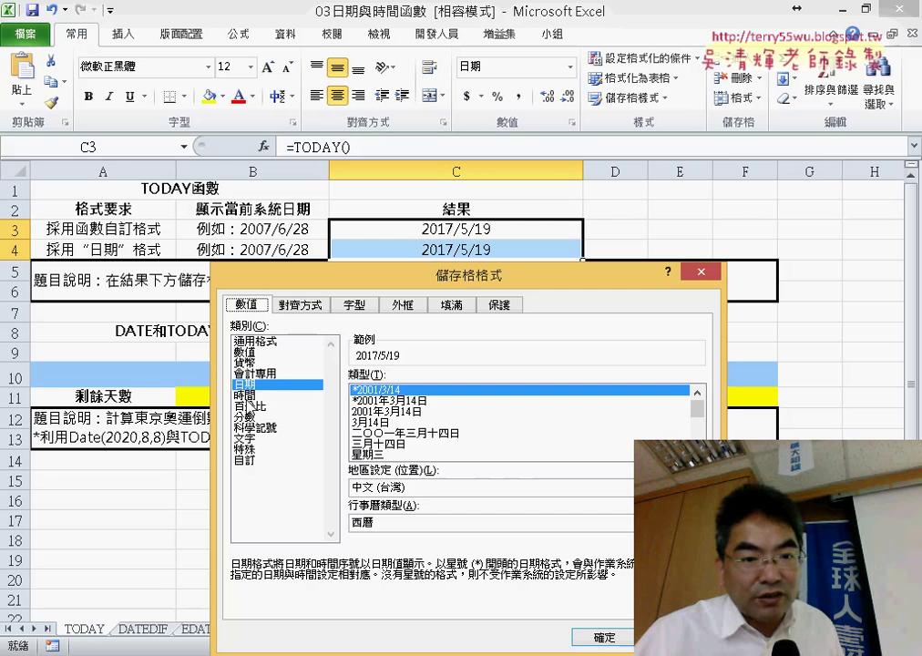
left_click(246, 395)
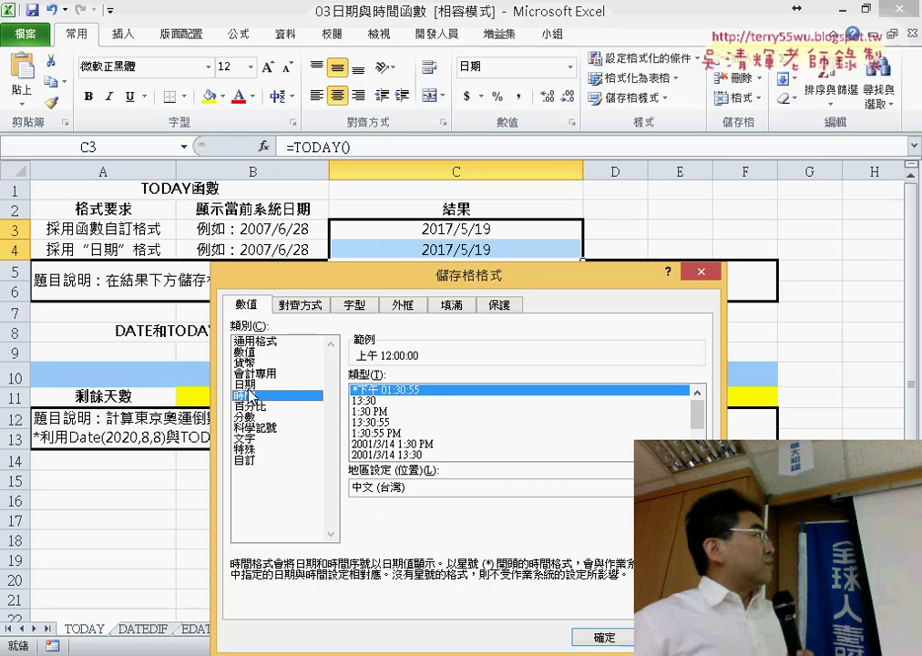
mouse_move(410, 276)
left_mouse_down()
mouse_move(370, 263)
mouse_move(279, 60)
left_mouse_up()
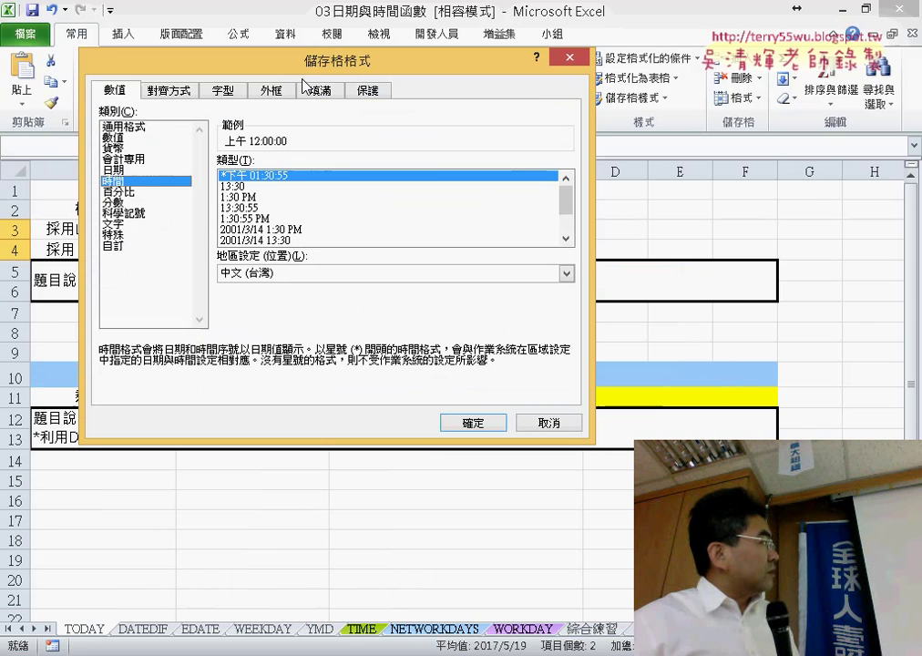
left_click(292, 230)
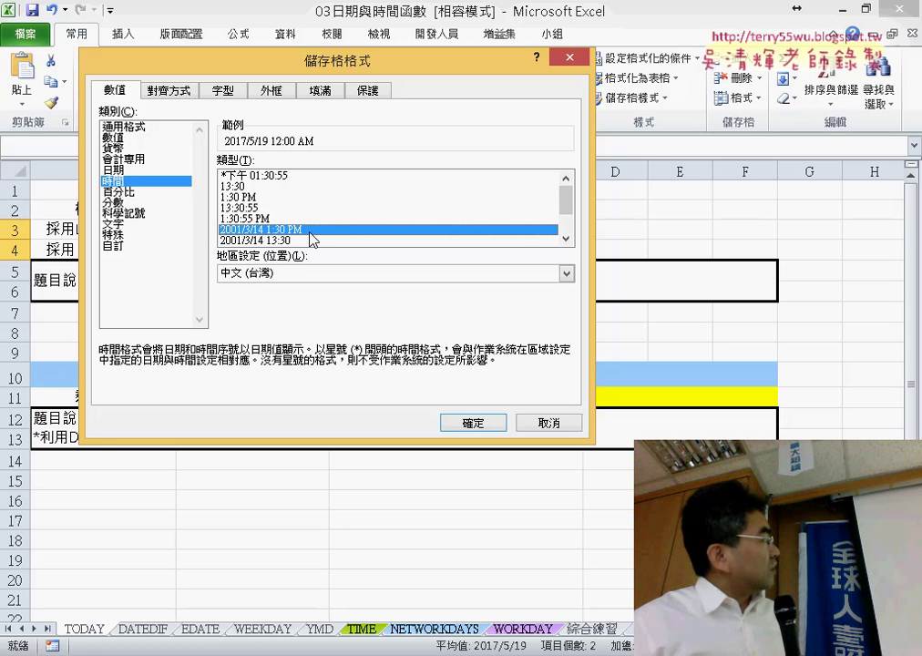
left_click(473, 422)
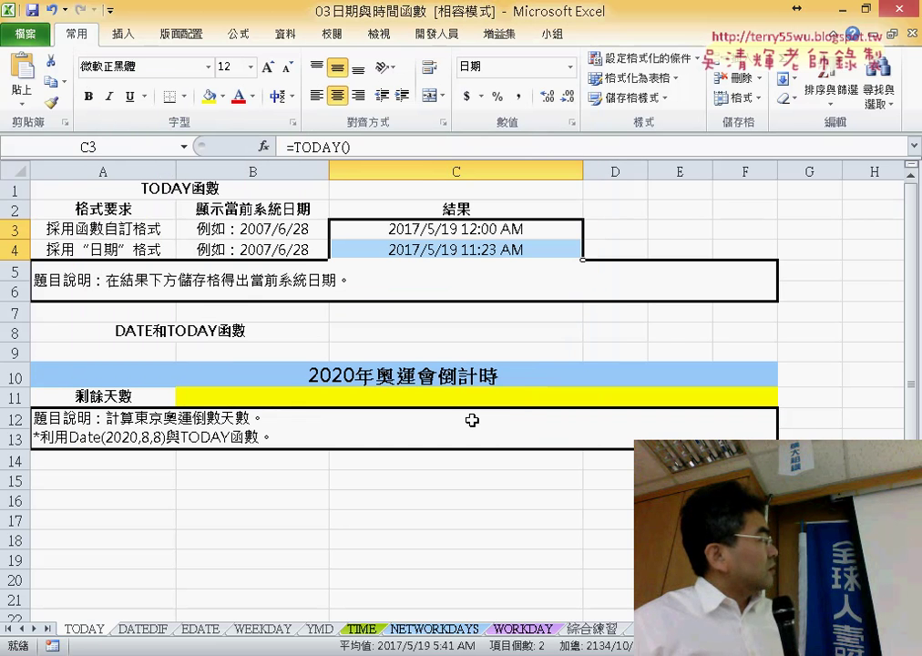
left_click_drag(584, 170, 601, 170)
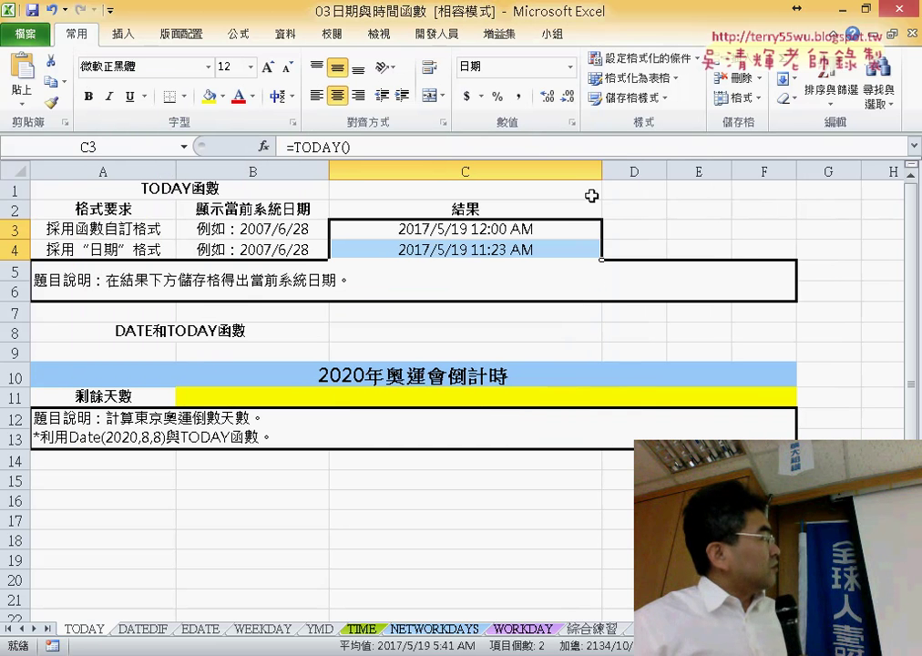
left_click(563, 226)
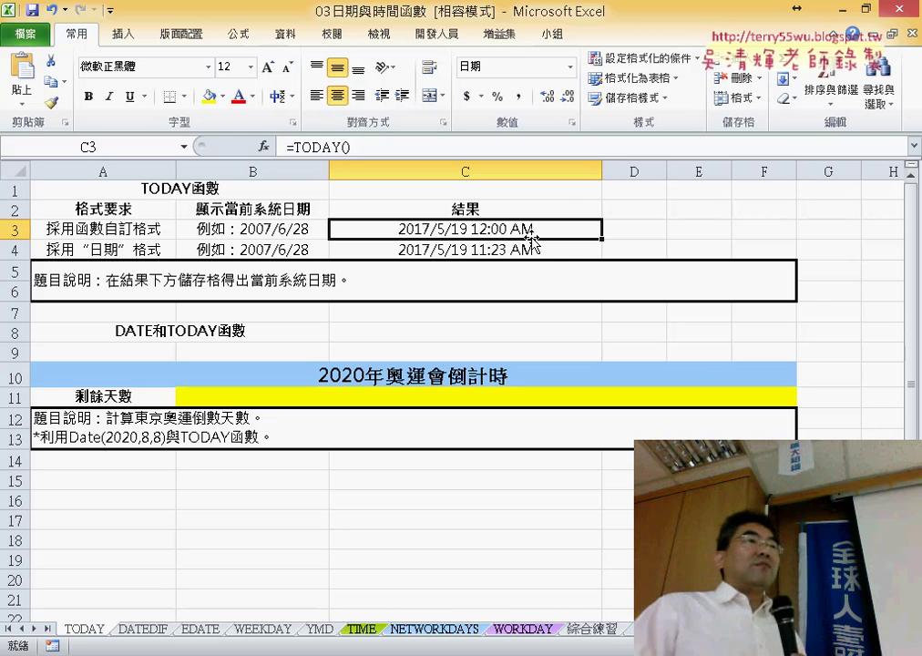
left_click(529, 246)
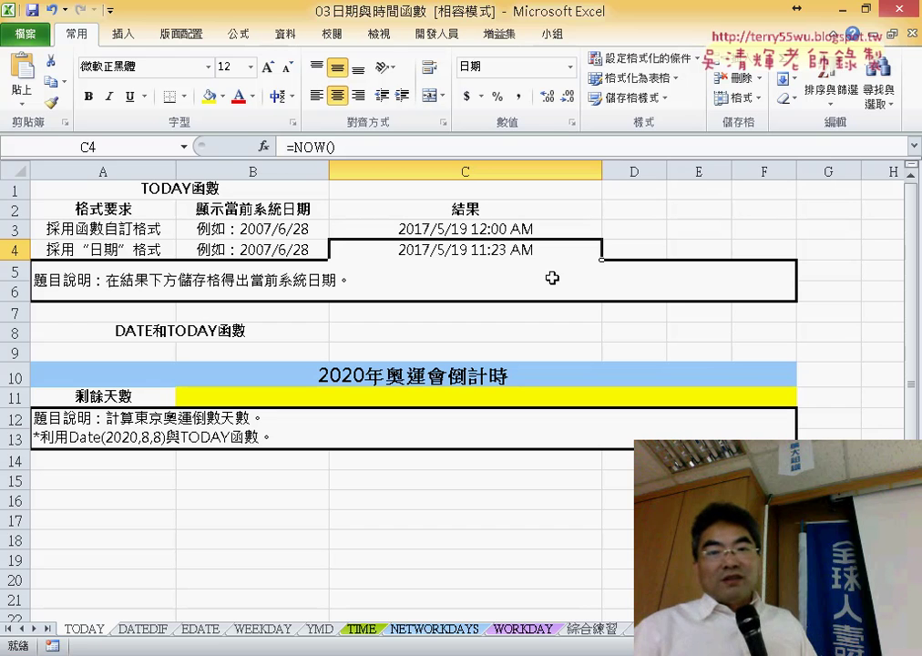
Enter =YEAR(C4) in D4 so it returns 2017
left_click(633, 254)
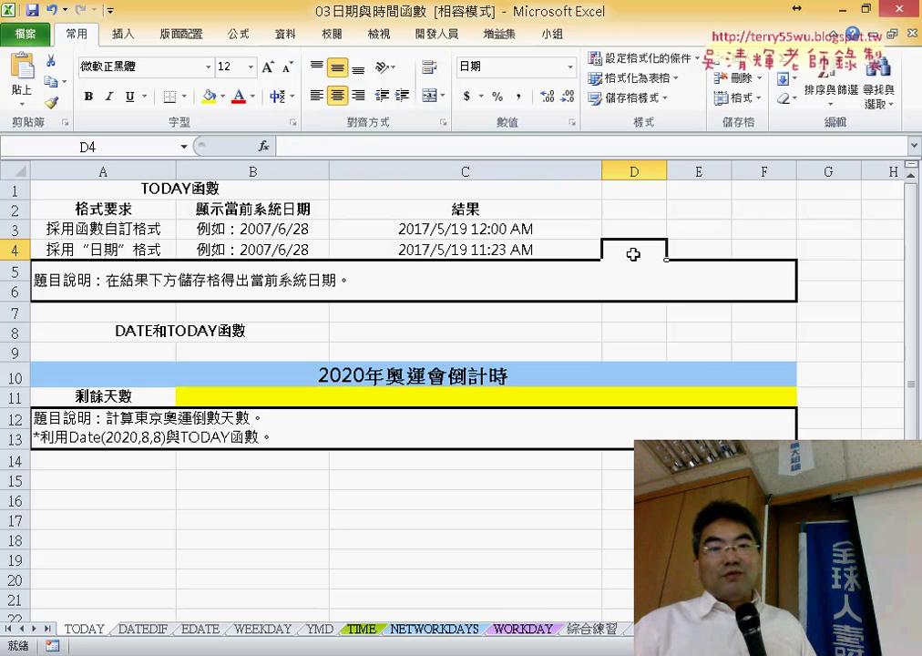
left_click(263, 146)
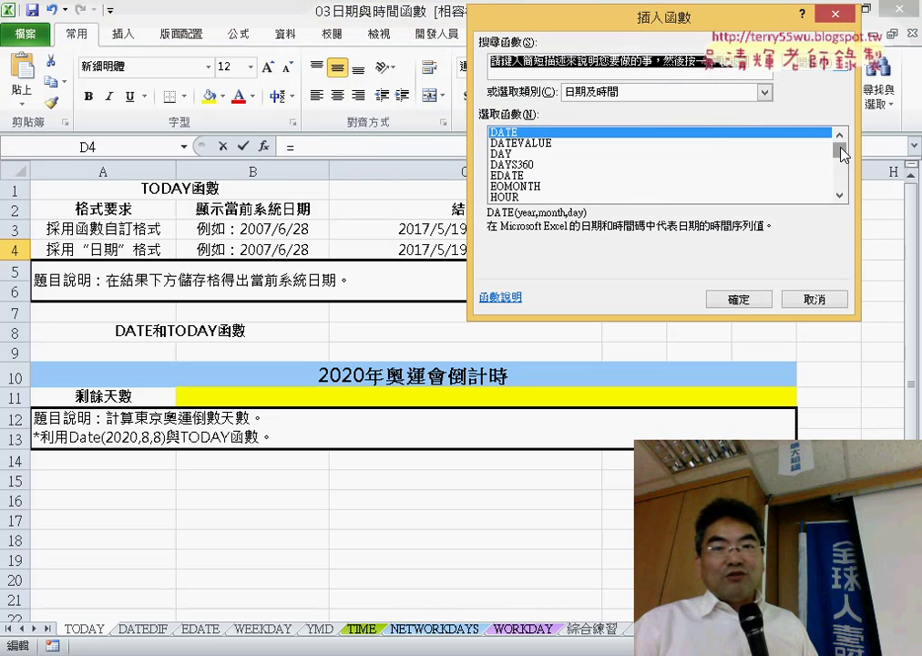
left_click_drag(843, 154, 669, 232)
left_click(524, 186)
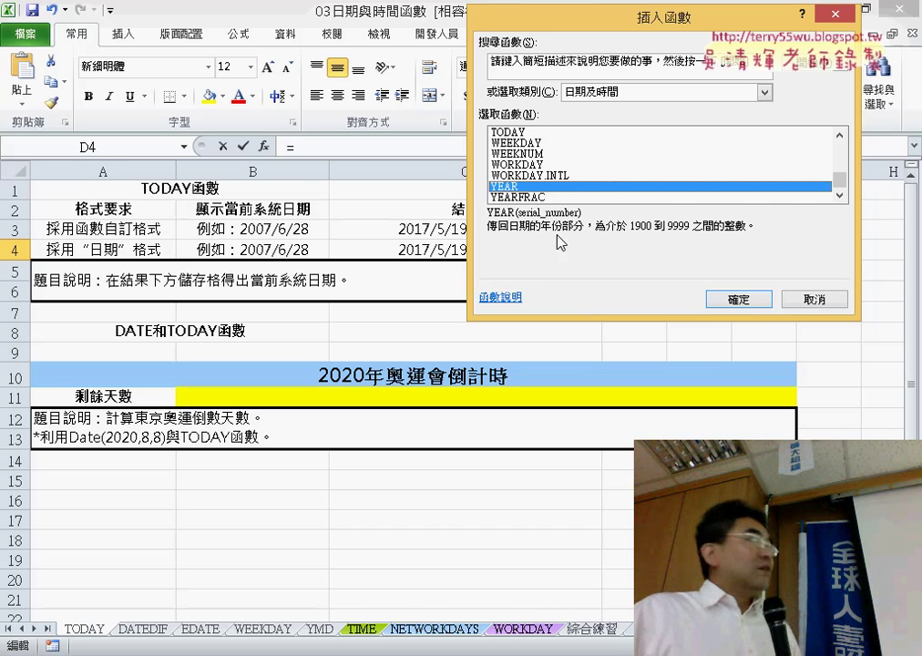
left_click(736, 300)
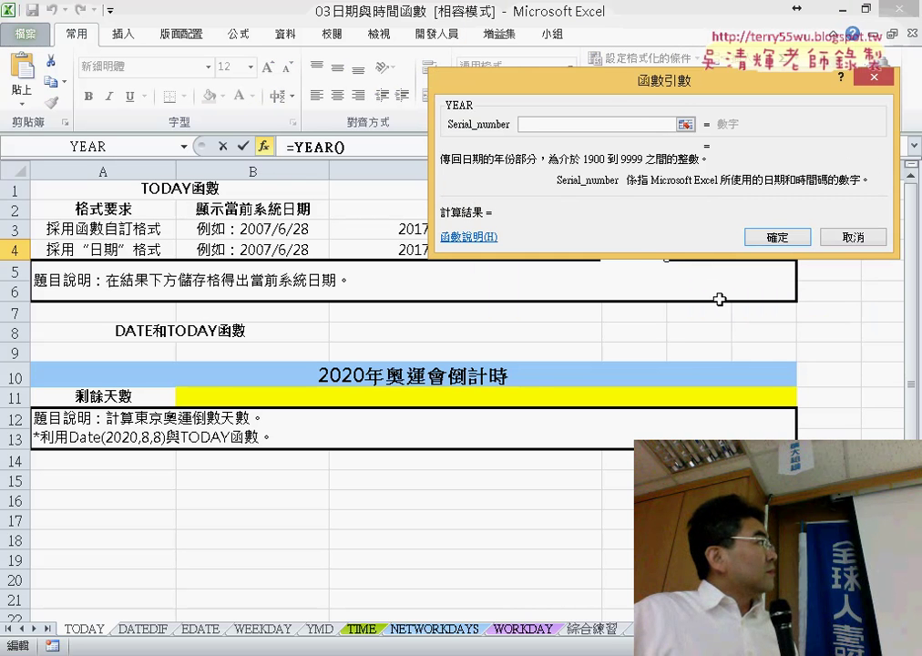
left_click_drag(654, 83, 419, 289)
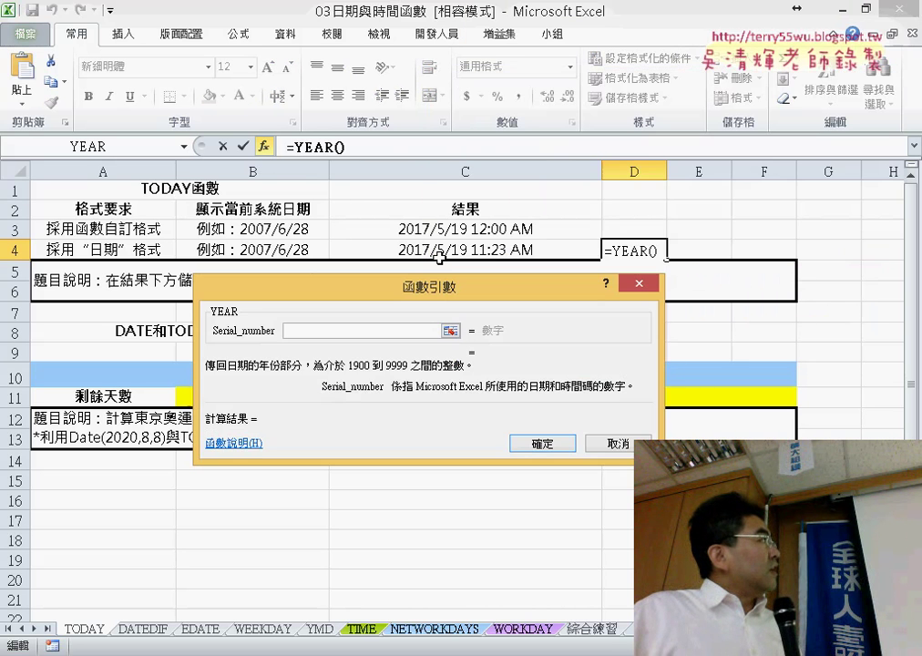
left_click(458, 251)
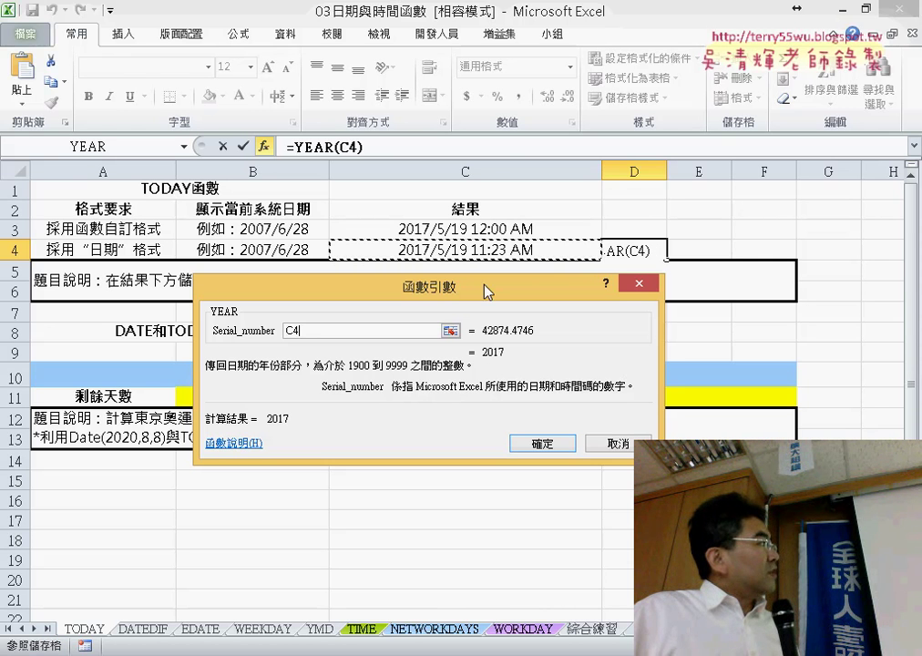
mouse_move(391, 290)
left_mouse_down()
mouse_move(407, 219)
mouse_move(314, 86)
left_mouse_up()
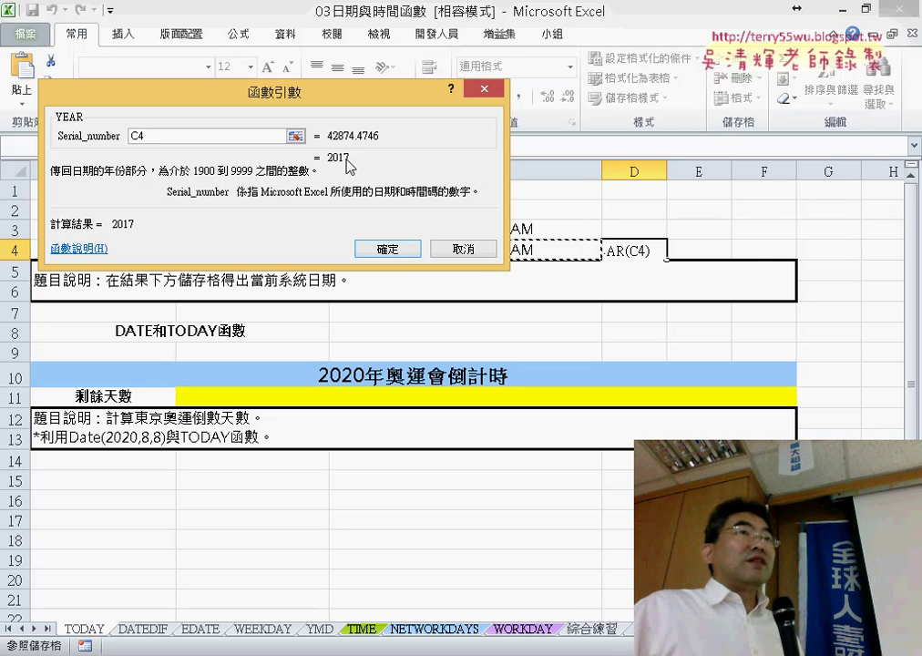
left_click(394, 251)
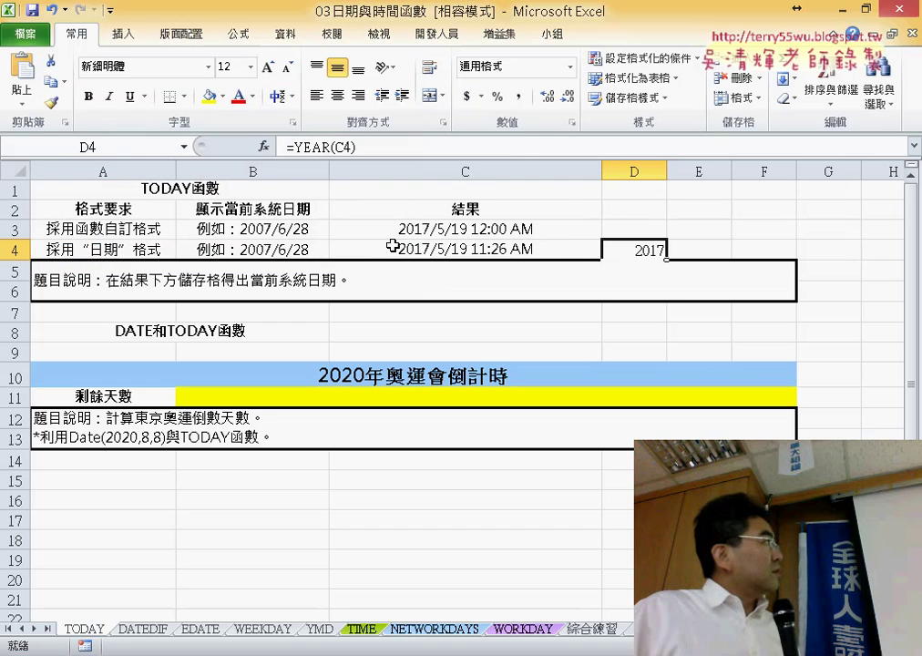
left_click(699, 251)
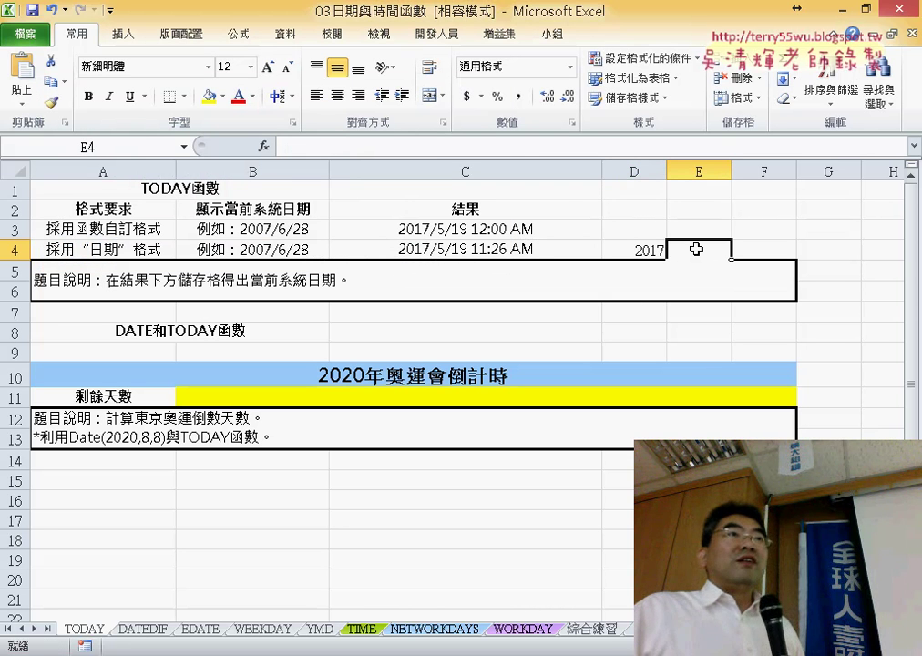
Enter =MONTH(C4) in E4 so it returns 5
left_click(264, 146)
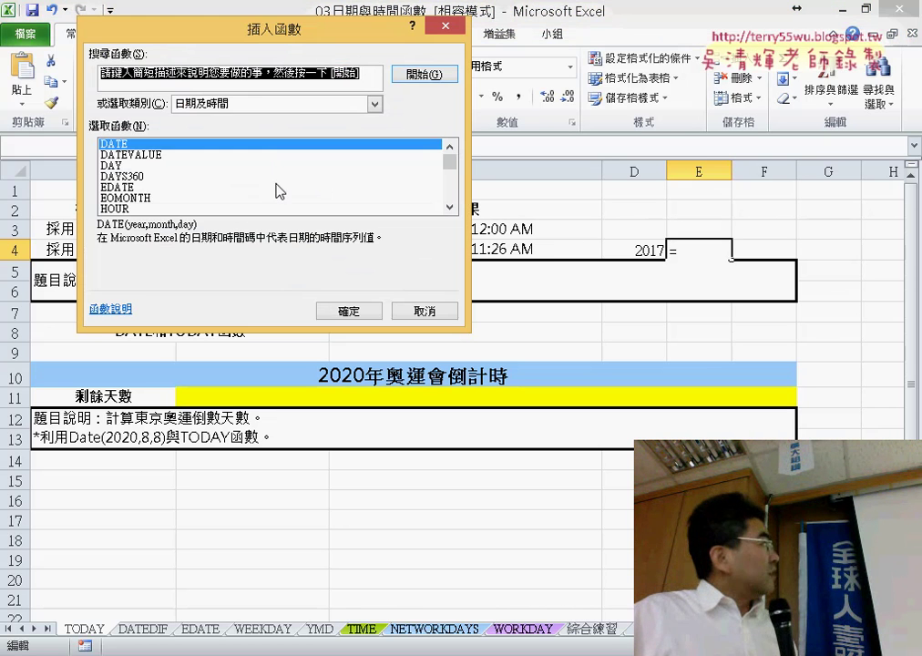
left_click(451, 208)
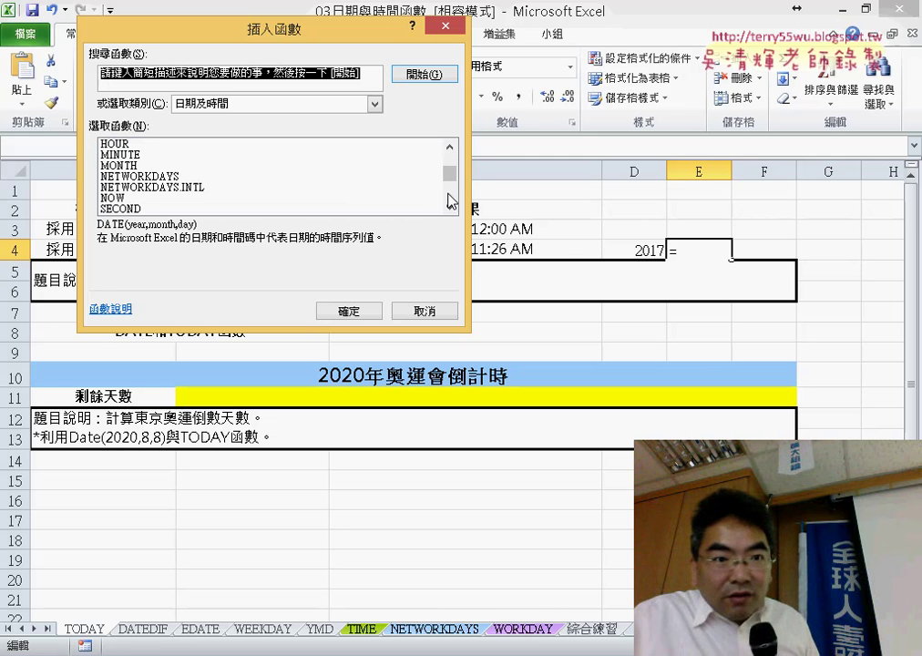
left_click(451, 209)
left_click(449, 145)
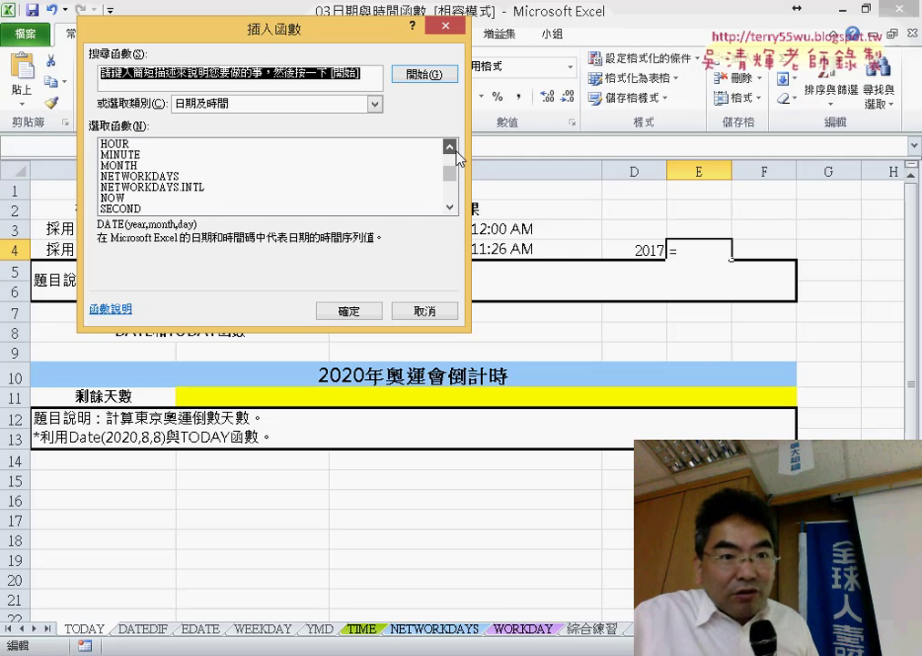
left_click(449, 145)
left_click(449, 146)
left_click(449, 146)
left_click(242, 188)
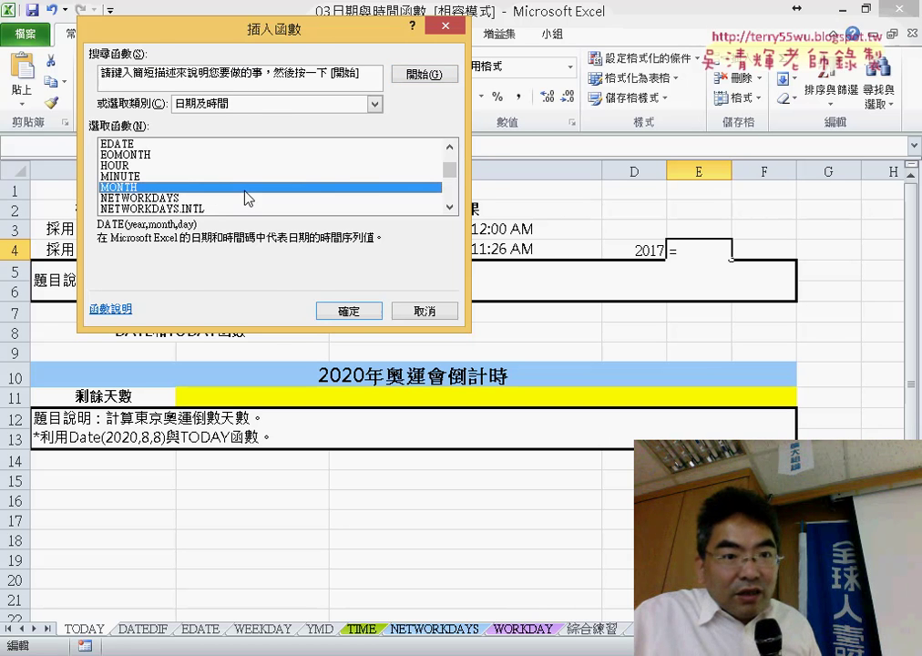
left_click(351, 312)
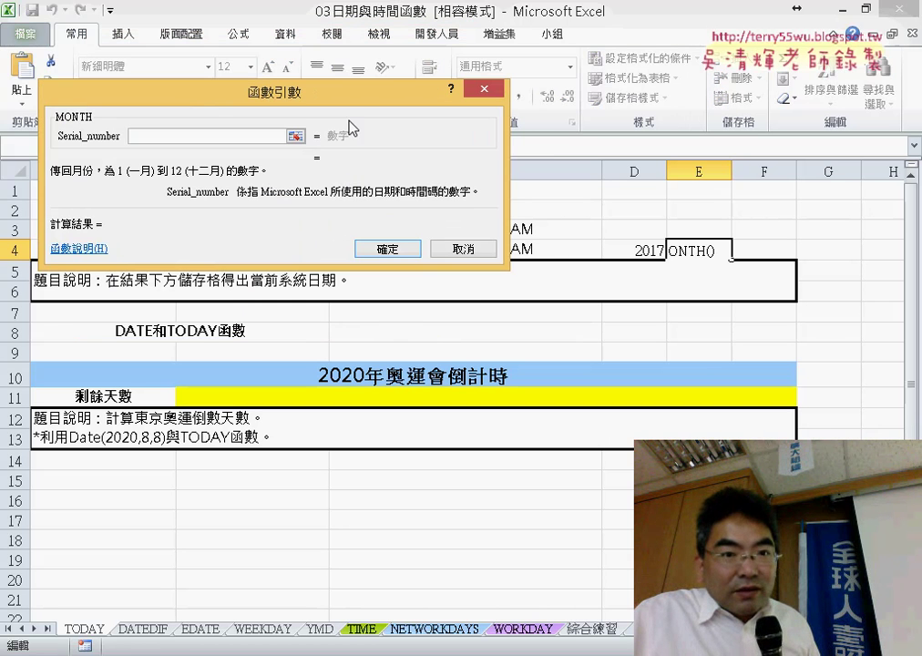
left_click_drag(362, 95, 373, 279)
left_click(451, 248)
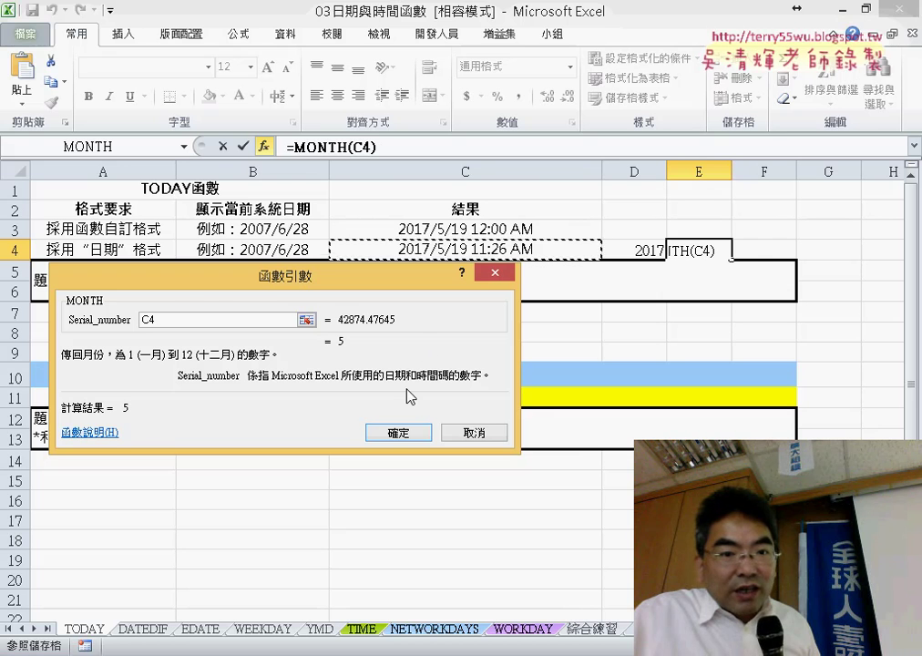
left_click(417, 434)
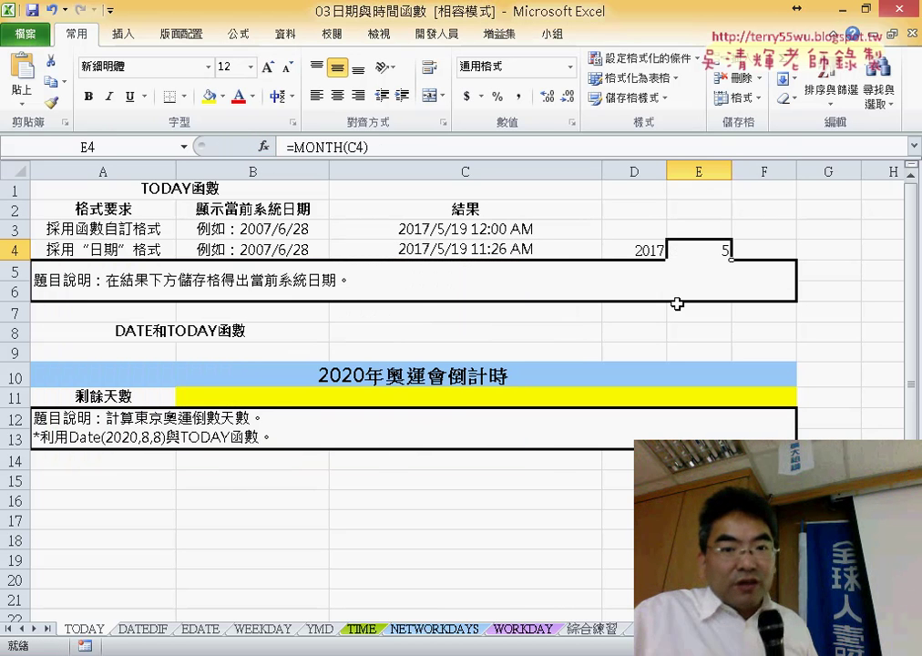
left_click(775, 251)
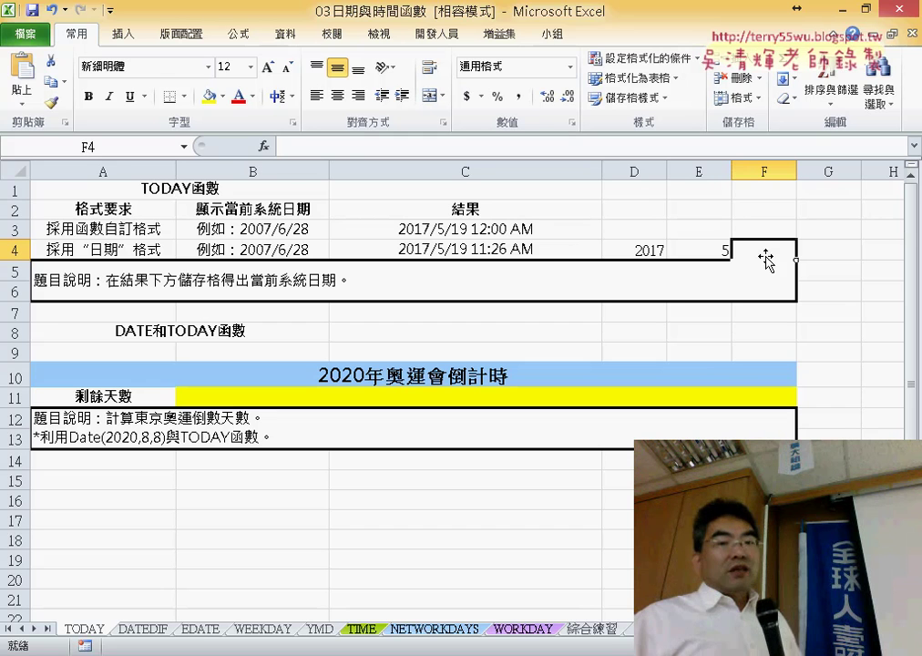
left_click(529, 234)
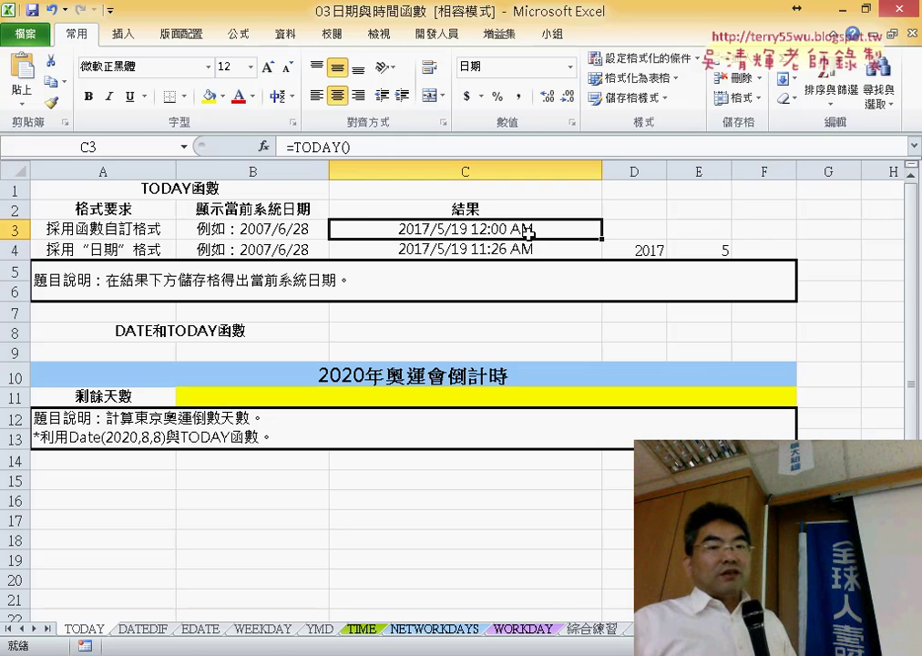
left_click(520, 253)
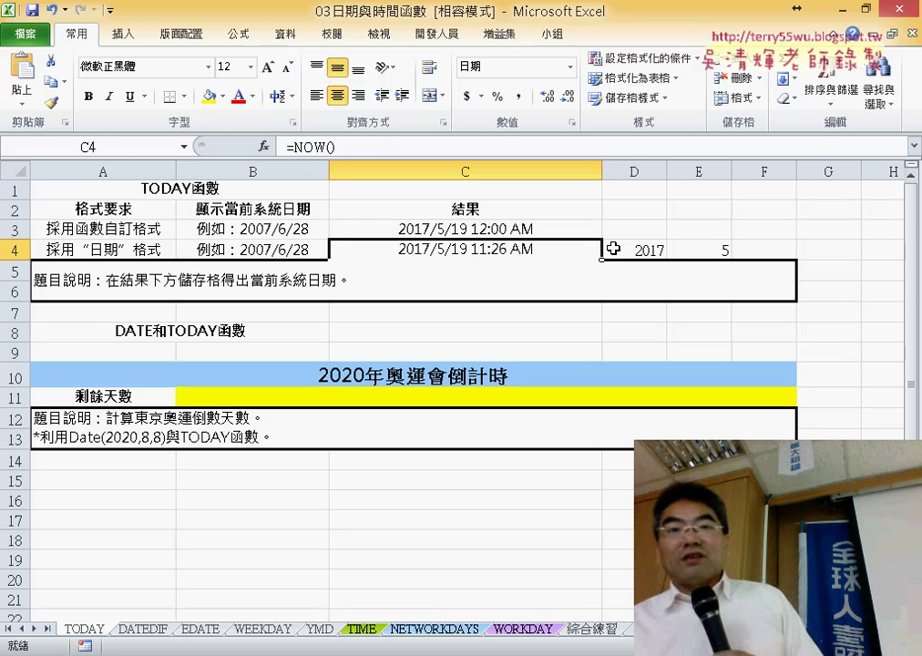
left_click(567, 233)
left_click(565, 245)
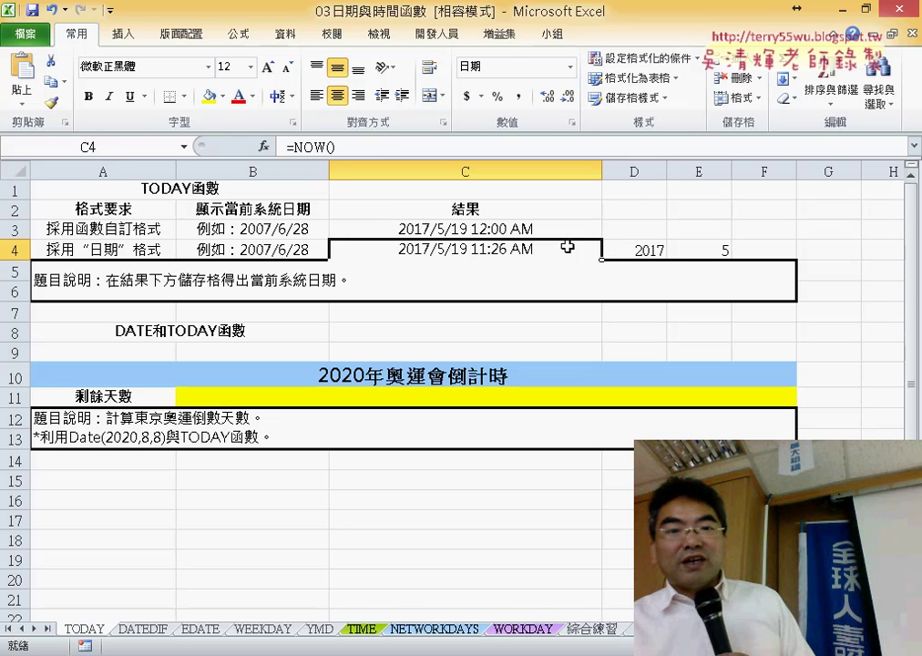
left_click(642, 253)
left_click(698, 253)
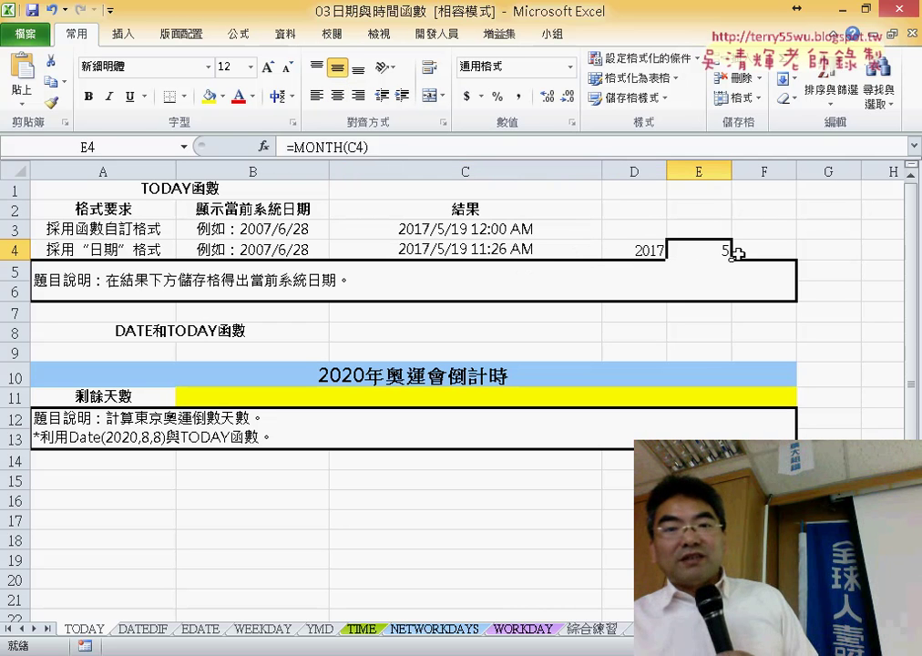
left_click(756, 252)
left_click(820, 253)
left_click(865, 252)
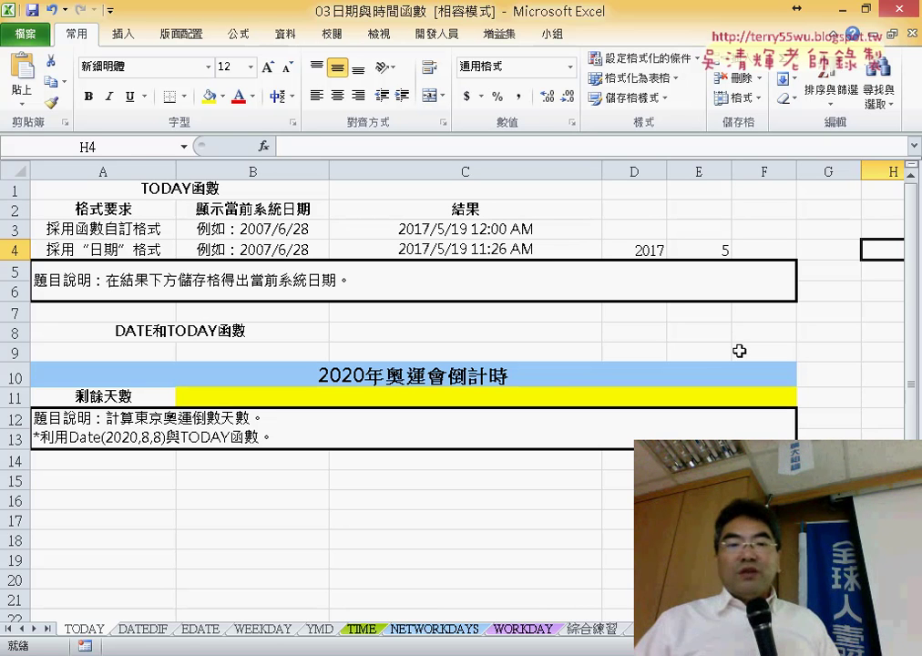
Open the DATEDIF sheet and select the interval codes Y, M, D, YM, YD, MD in F3:F8
left_click(143, 629)
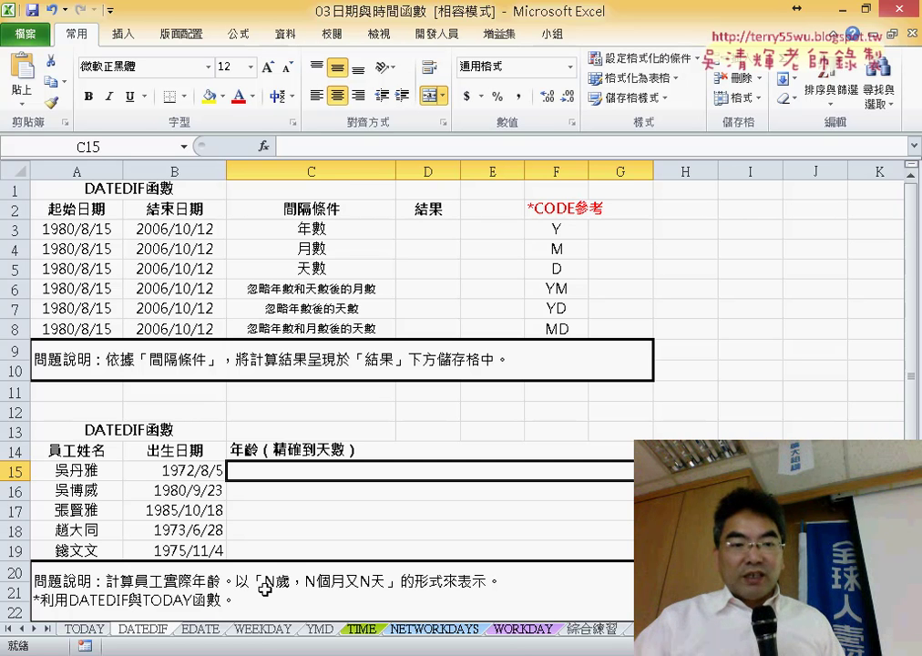
scroll(264, 590, "down", 2)
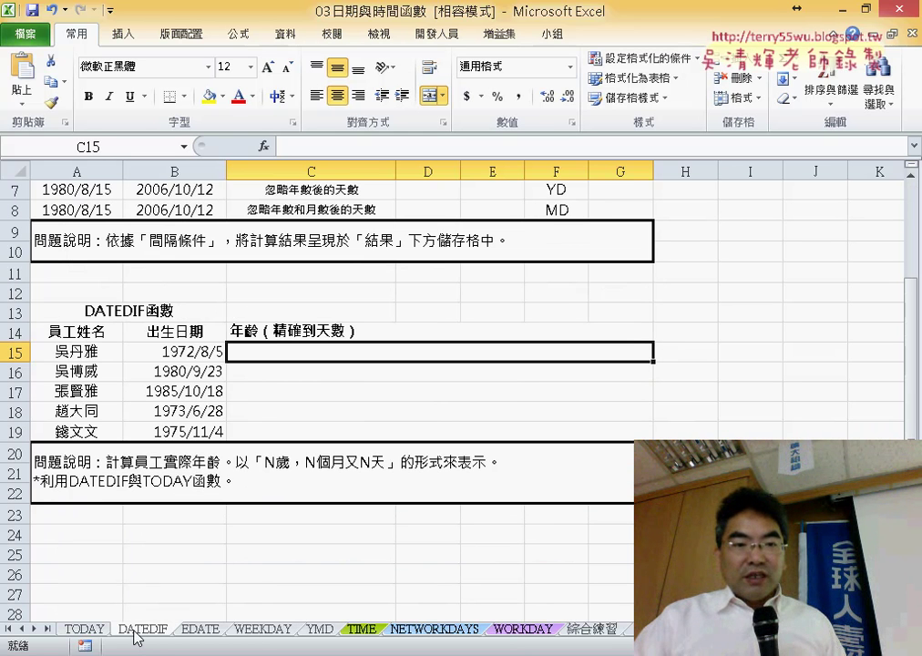
scroll(259, 411, "up", 1)
scroll(264, 412, "up", 1)
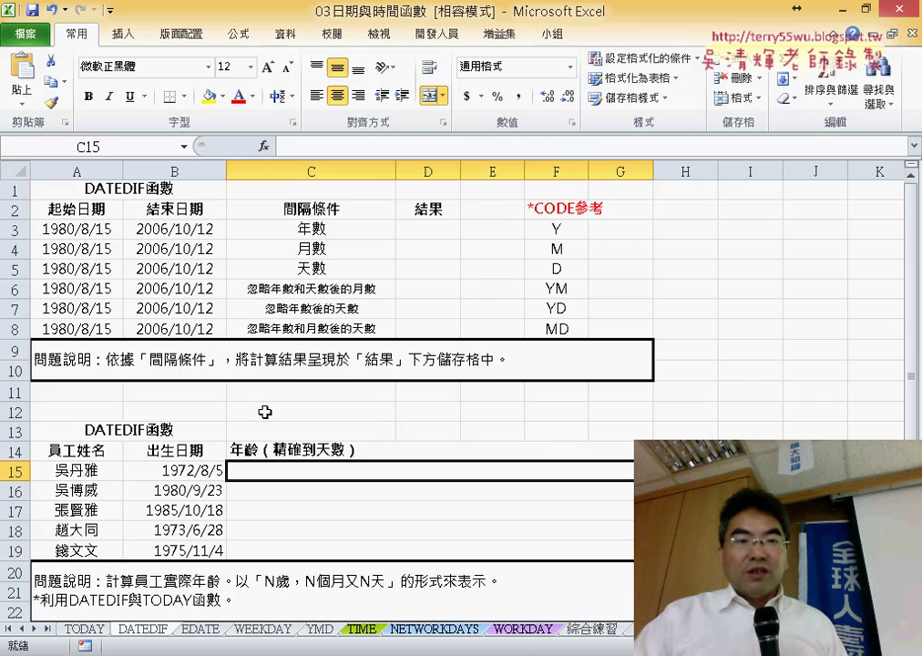
left_click_drag(553, 230, 571, 327)
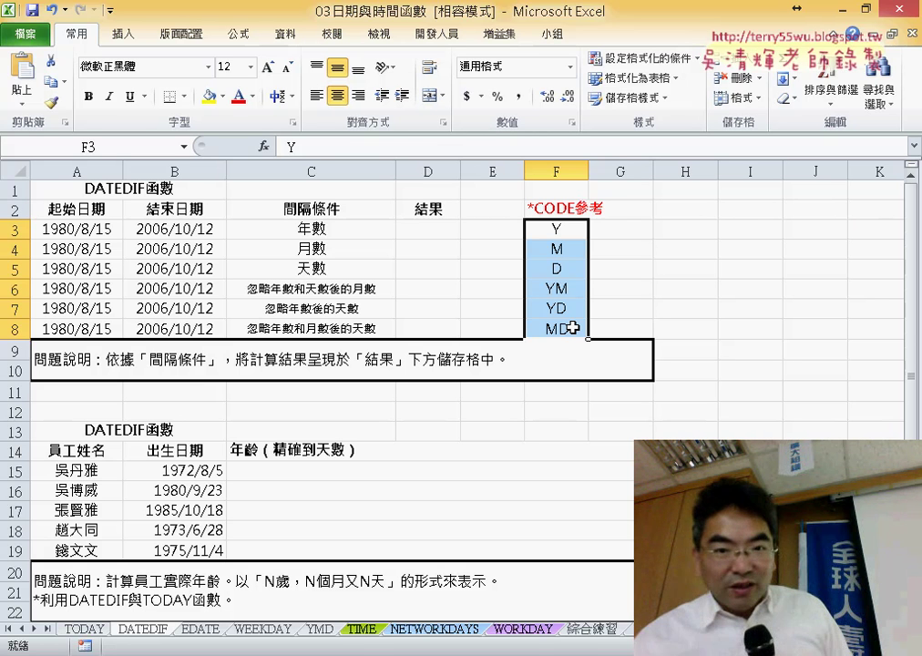
left_click(561, 290)
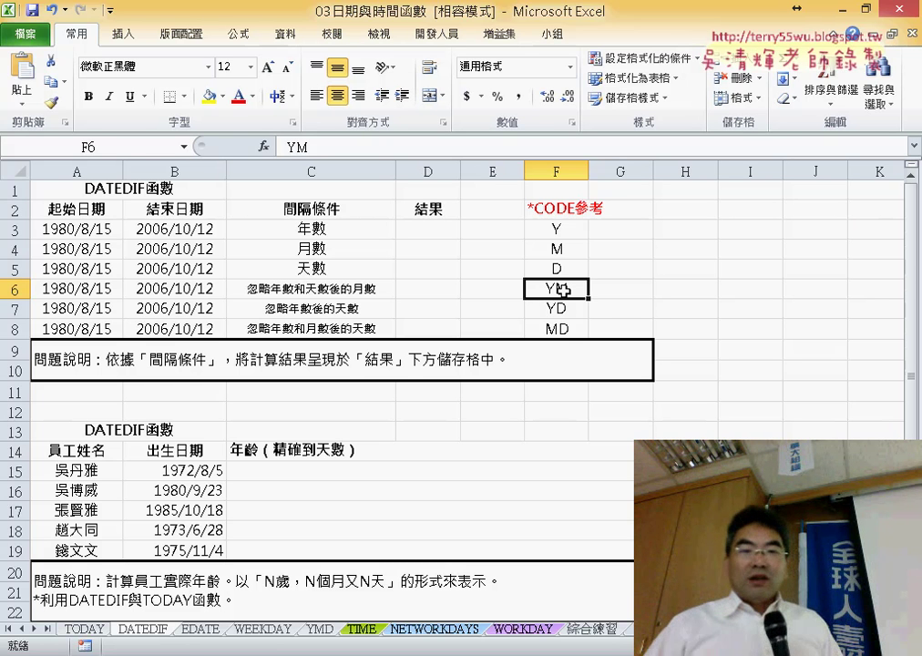
left_click(566, 330)
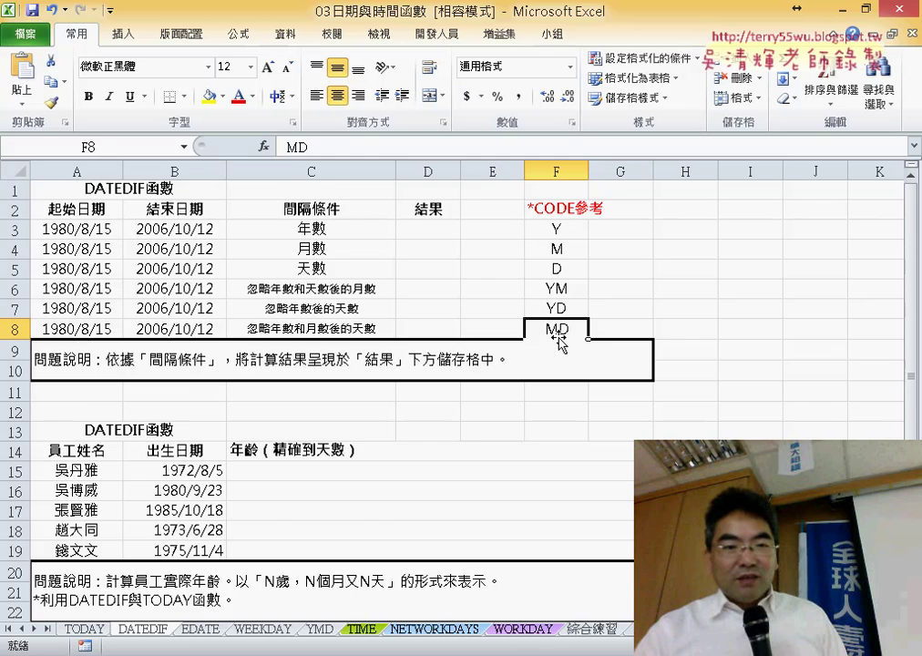
scroll(558, 343, "down", 1)
left_click(314, 411)
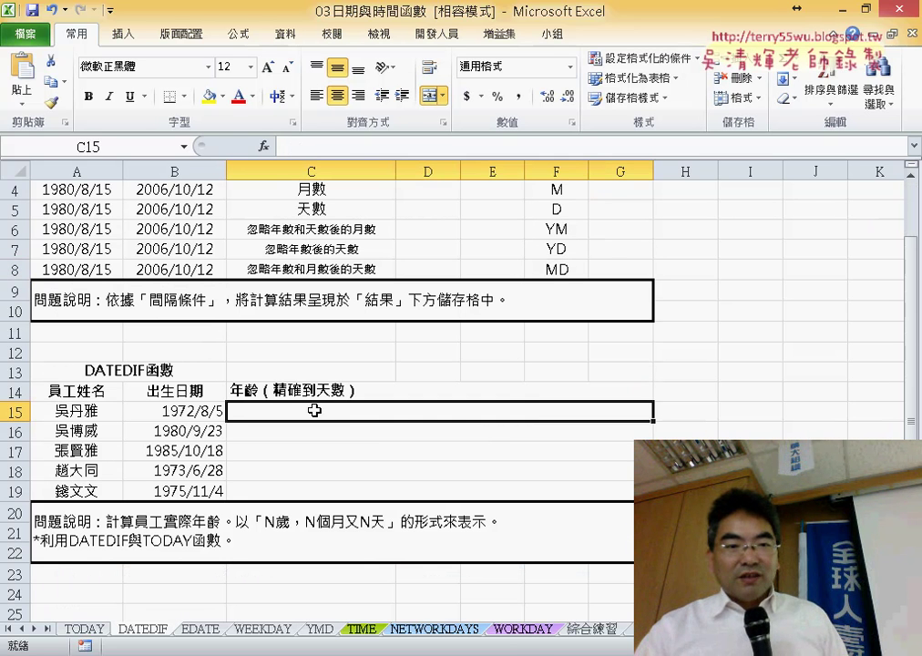
left_click(195, 417)
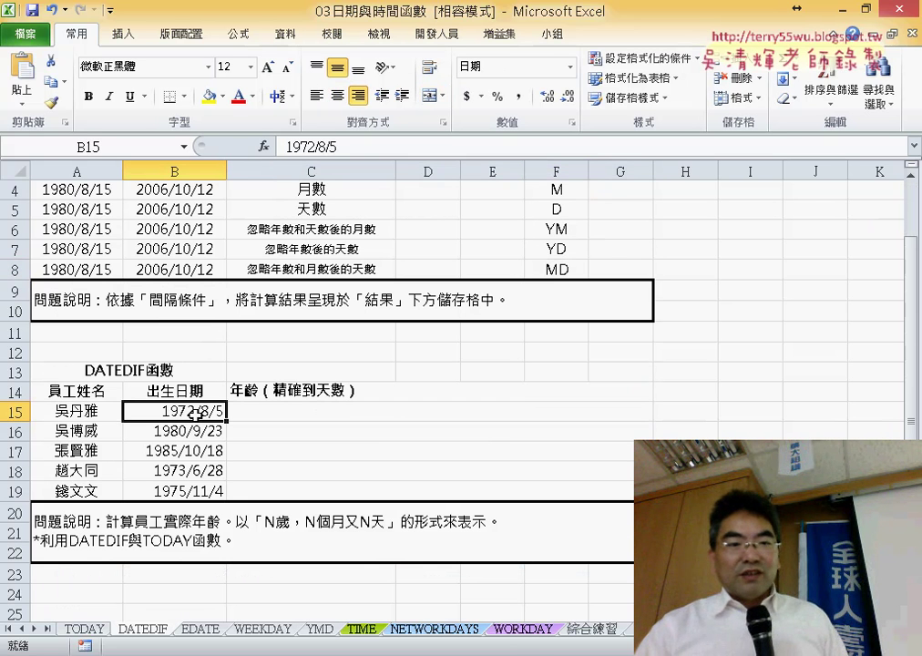
left_click(299, 406)
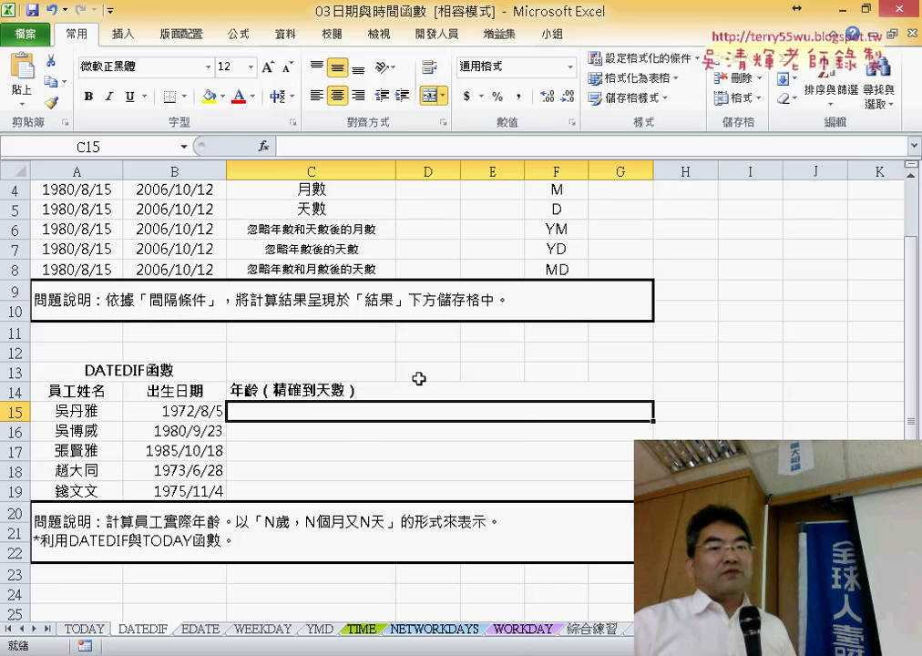
scroll(418, 378, "up", 1)
left_click(567, 230)
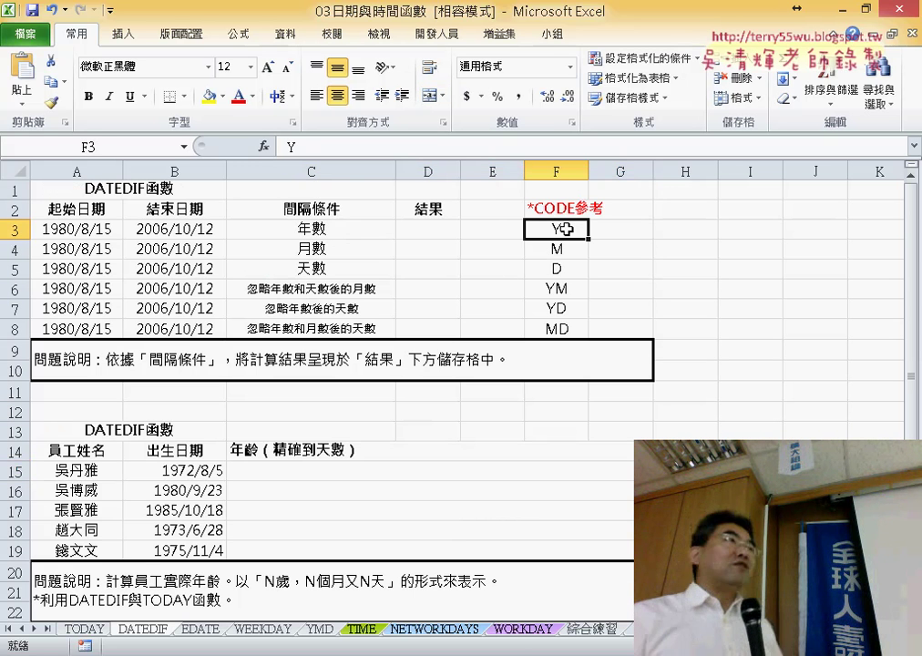
left_click(564, 289)
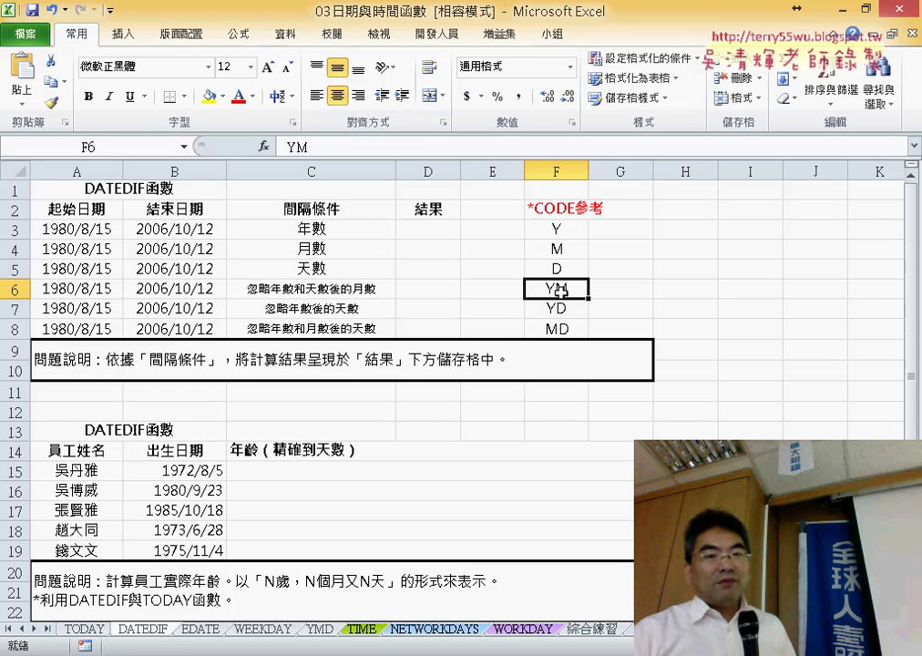
left_click(576, 330)
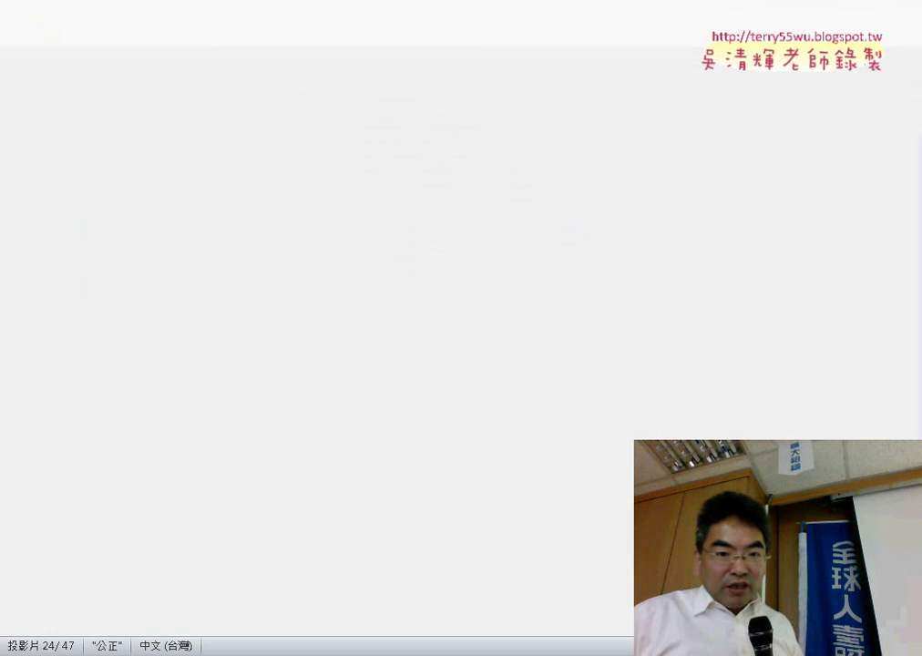
Scroll to slide 27's full-age DATEDIF formula, then minimize PowerPoint to reveal Excel
scroll(547, 509, "down", 1)
scroll(547, 508, "down", 1)
scroll(547, 508, "down", 1)
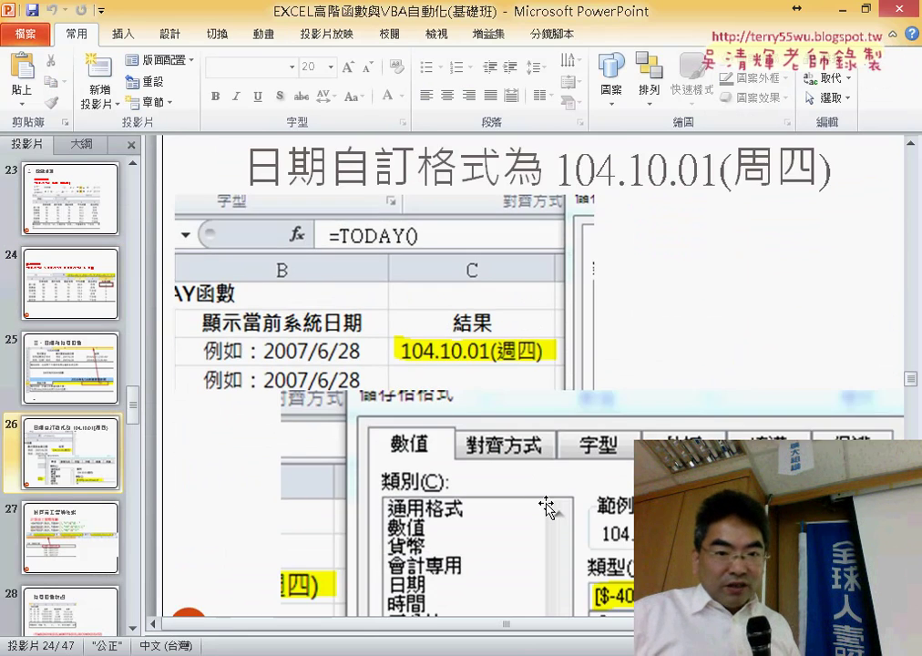
scroll(546, 507, "down", 1)
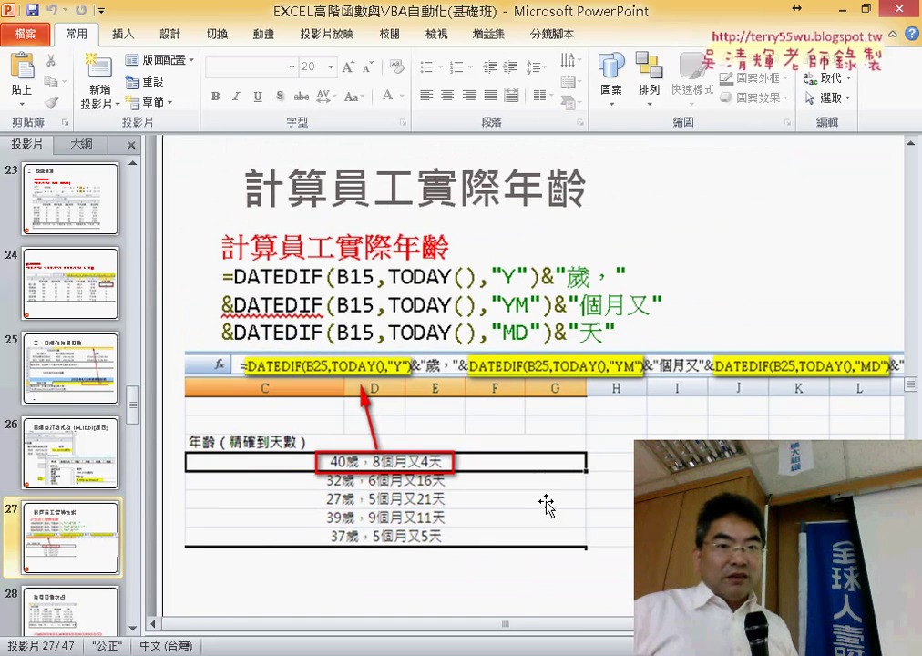
scroll(546, 506, "down", 1)
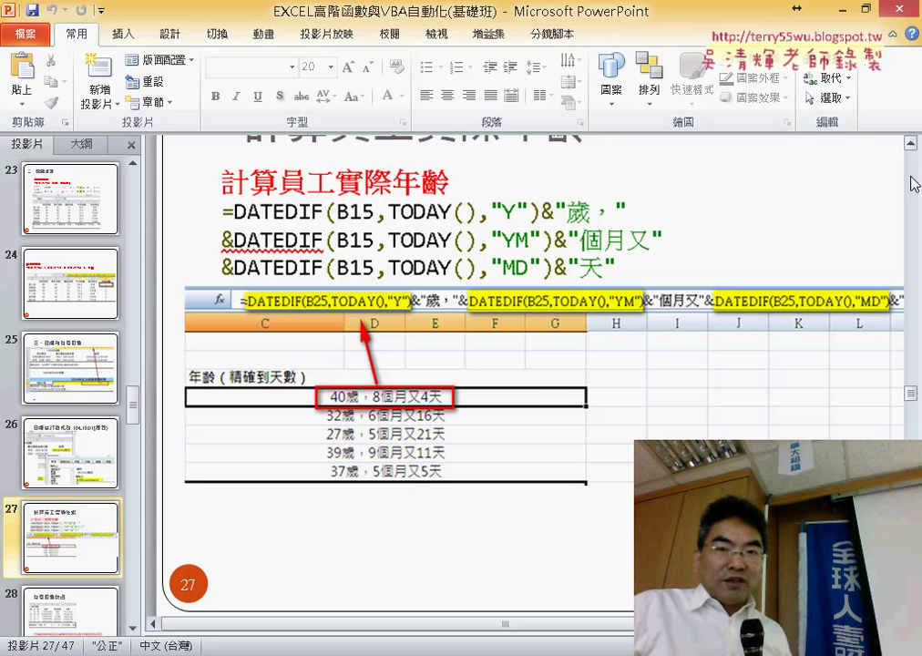
left_click(896, 37)
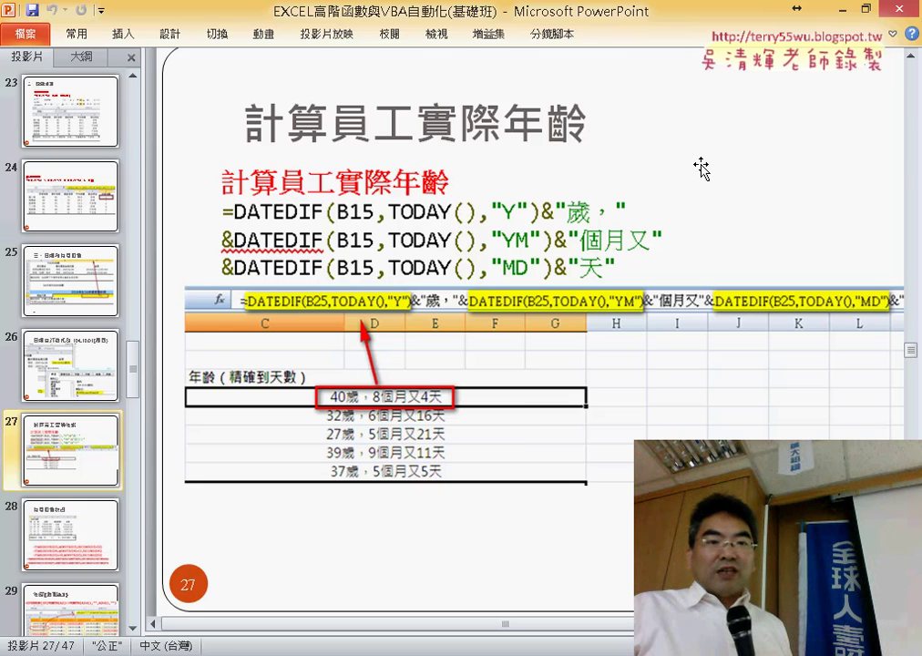
left_click(844, 10)
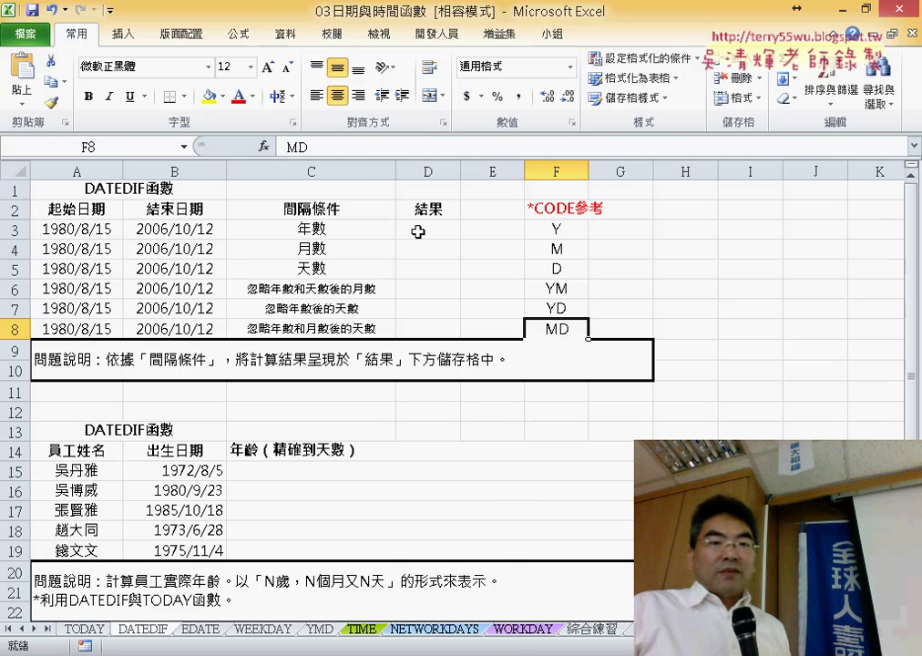
Widen column D, browse Date & Time functions from D3 such as DAYS360, then cancel
left_click_drag(460, 175, 506, 176)
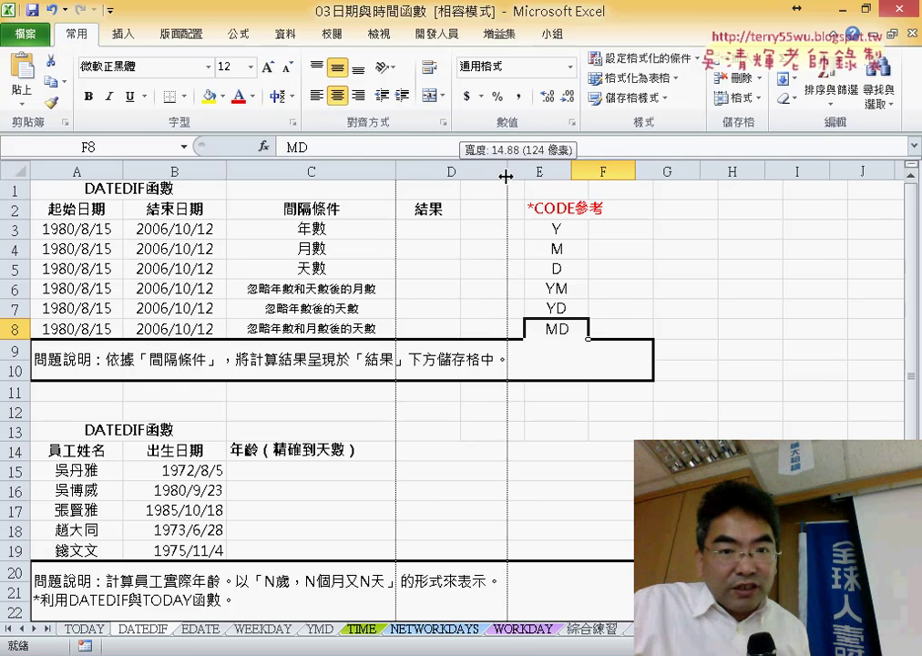
left_click(470, 227)
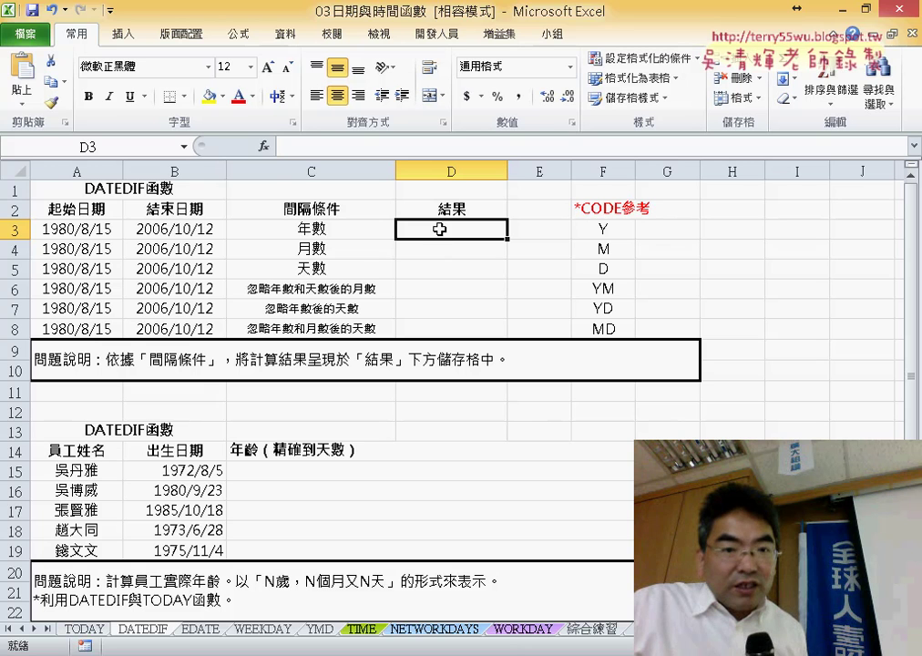
left_click(264, 148)
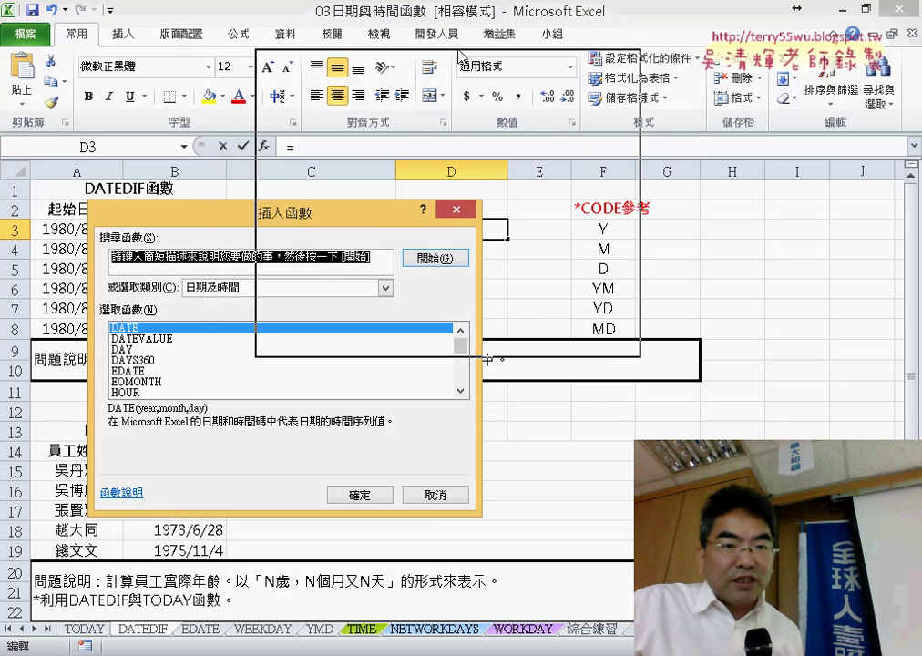
left_click_drag(295, 214, 471, 29)
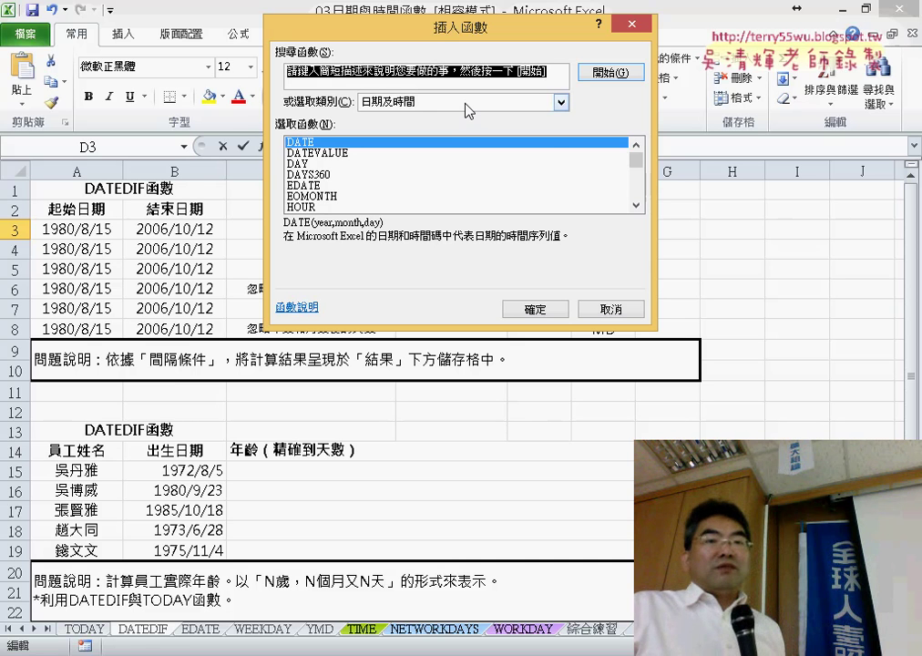
left_click_drag(640, 164, 637, 166)
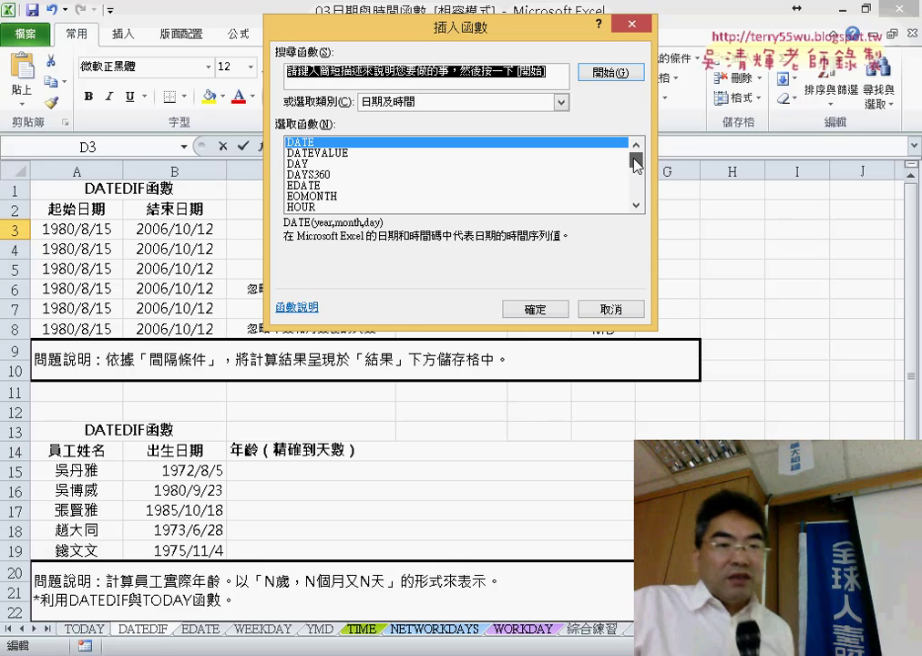
left_click(354, 174)
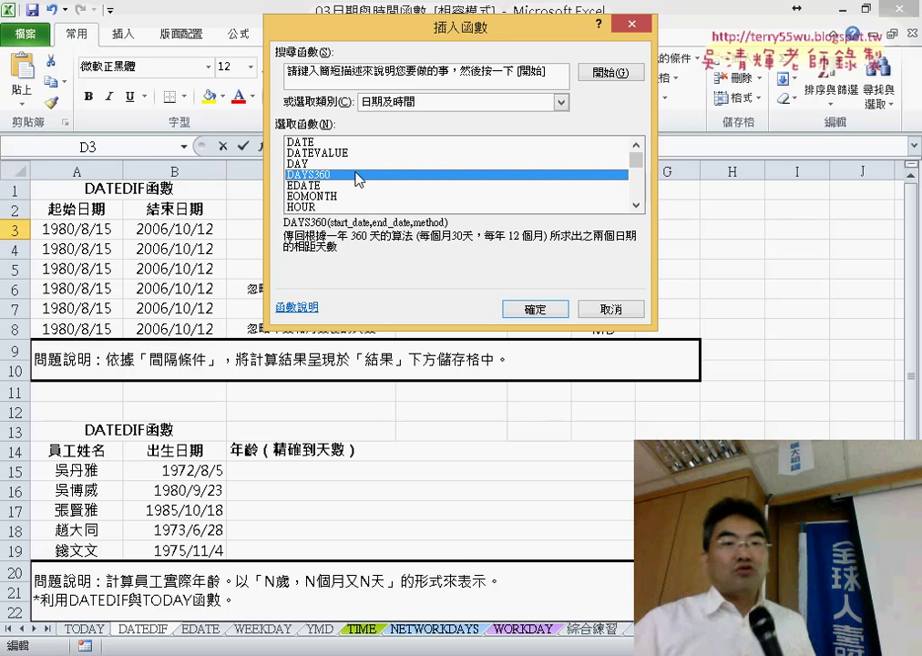
left_click(597, 310)
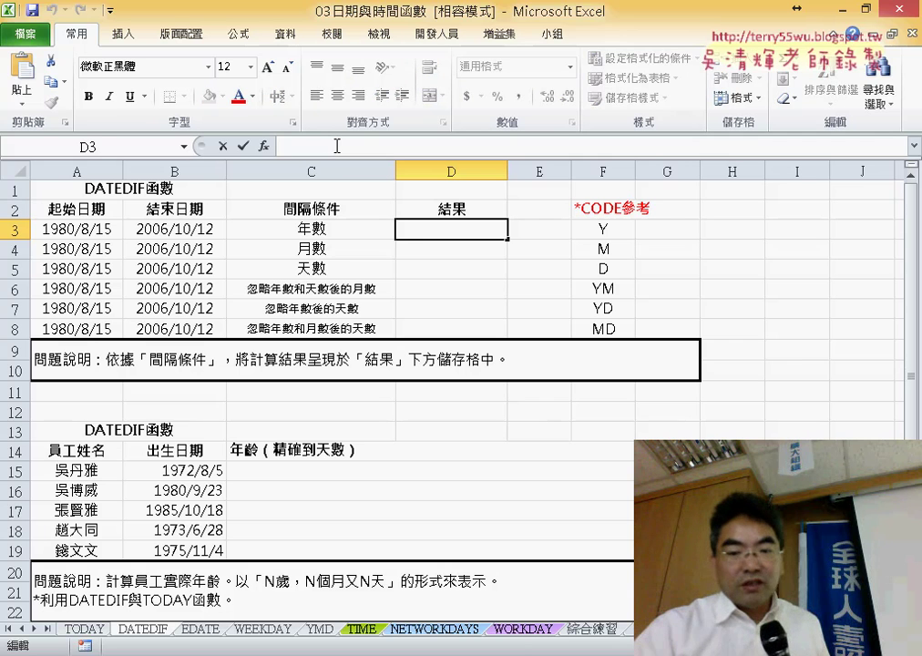
Type =datedif in D3 and switch to PowerPoint to check the example slide
type("ㄦ")
key("BackSpace")
type("=")
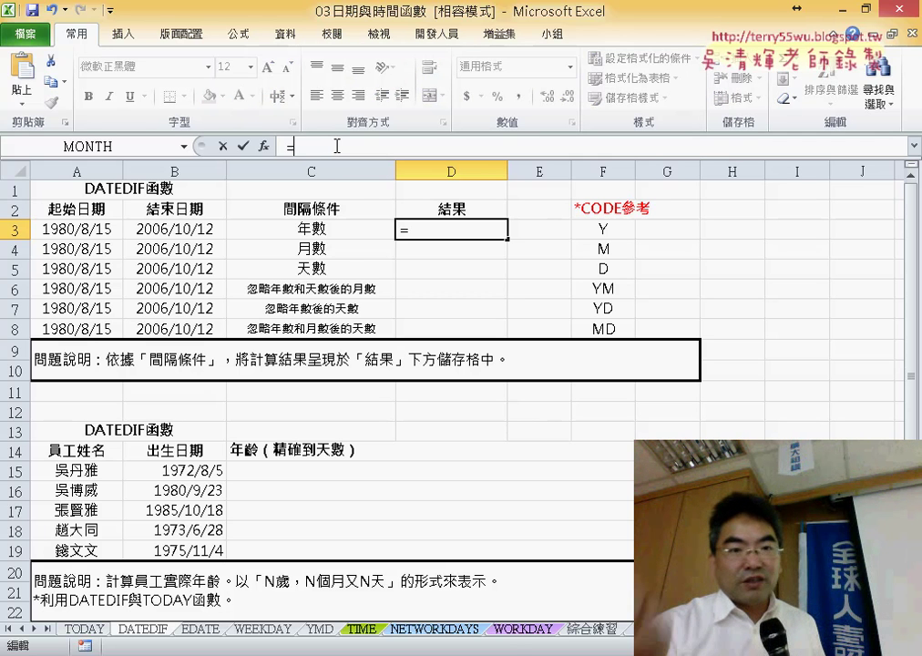
type("dat")
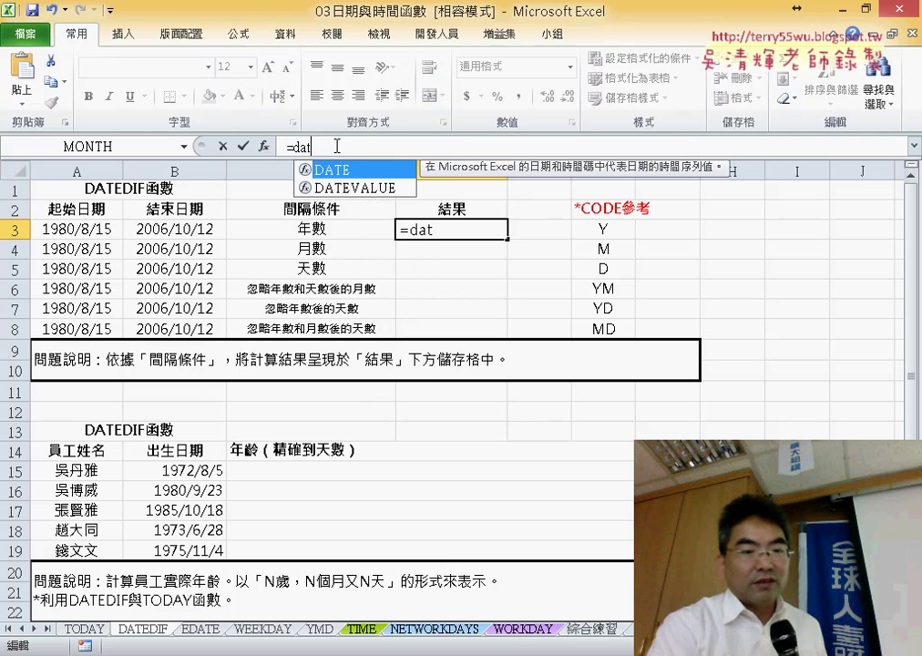
type("e")
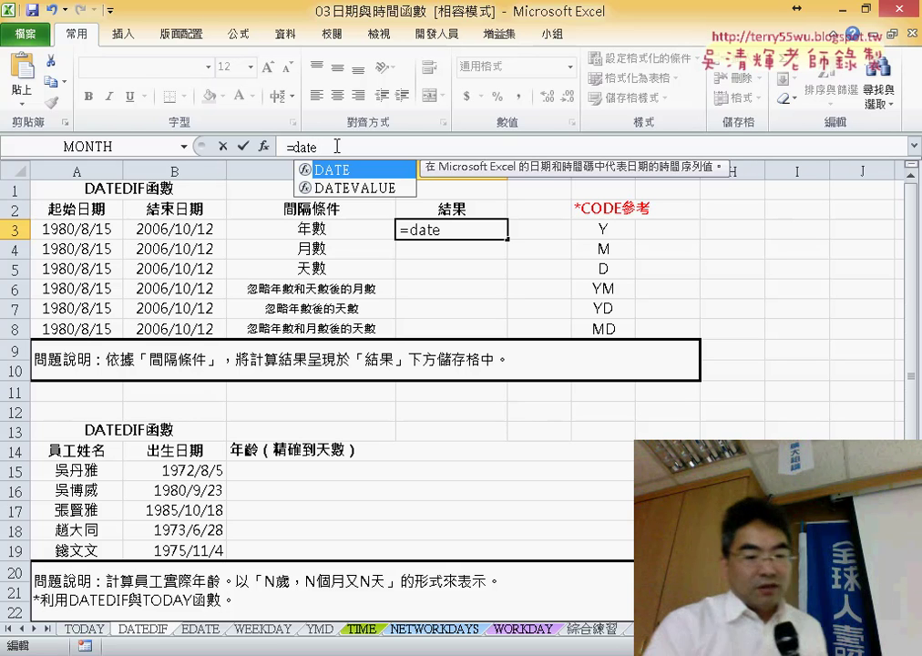
type("dif")
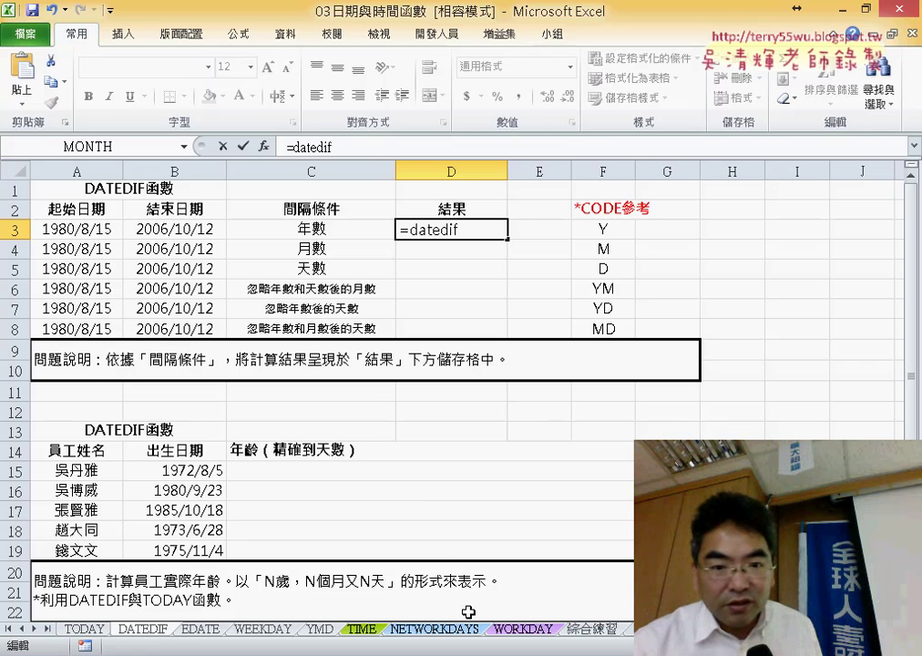
key("alt+Tab")
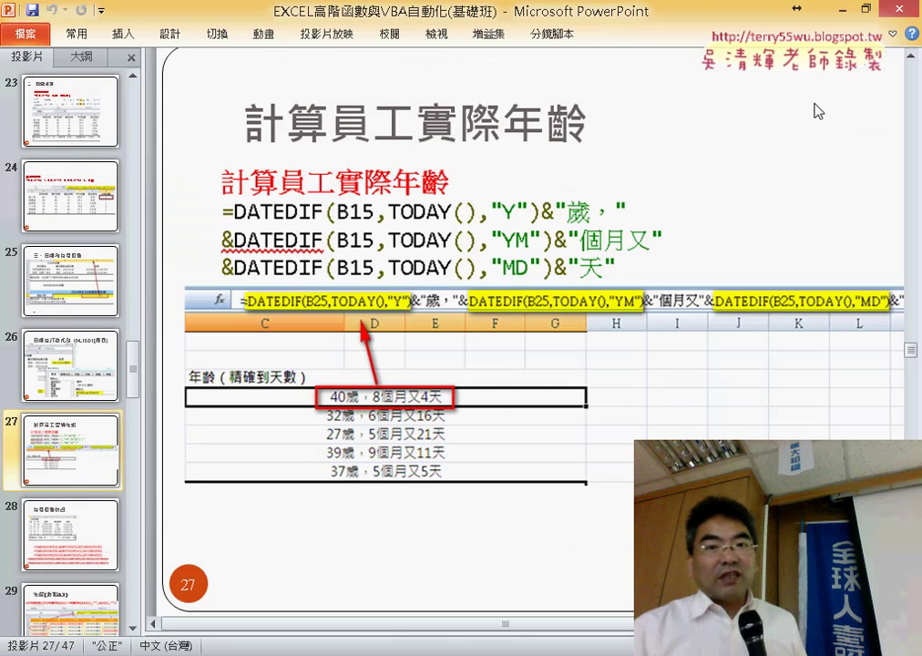
Complete D3 as =DATEDIF(A3,B3,"Y"), returning 26 whole years
left_click(843, 9)
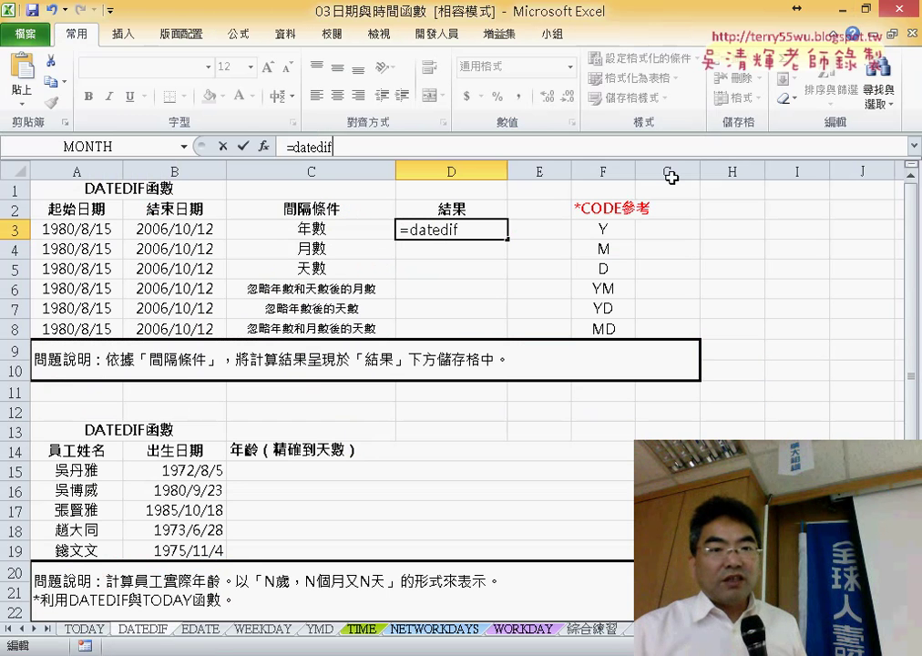
type("(")
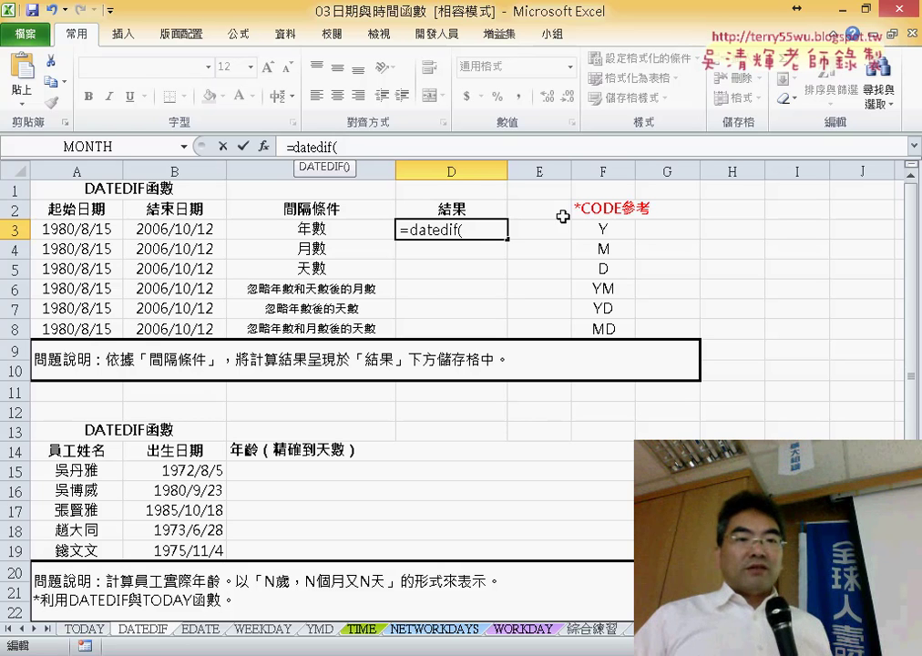
left_click(118, 237)
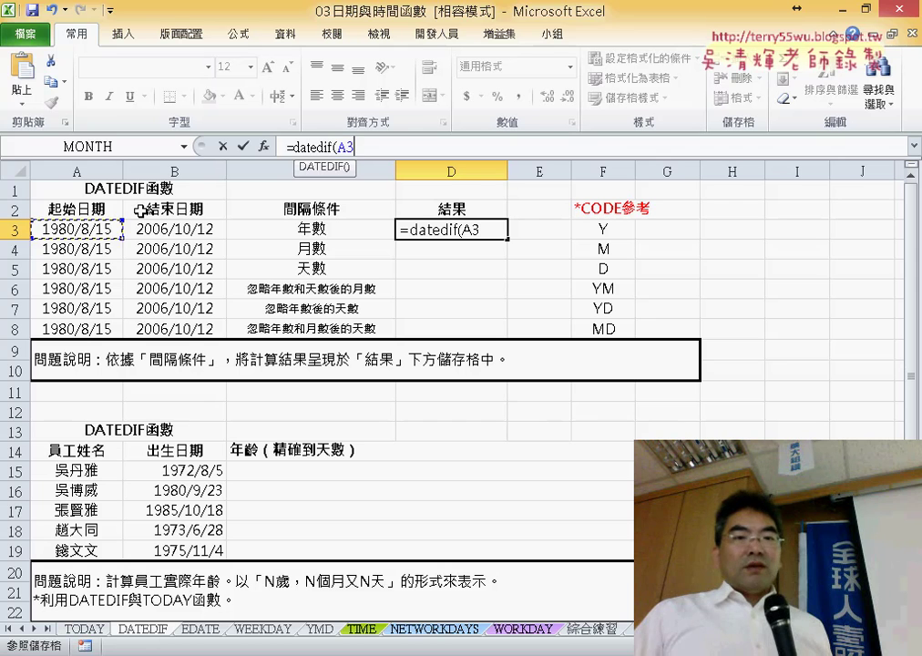
type(",")
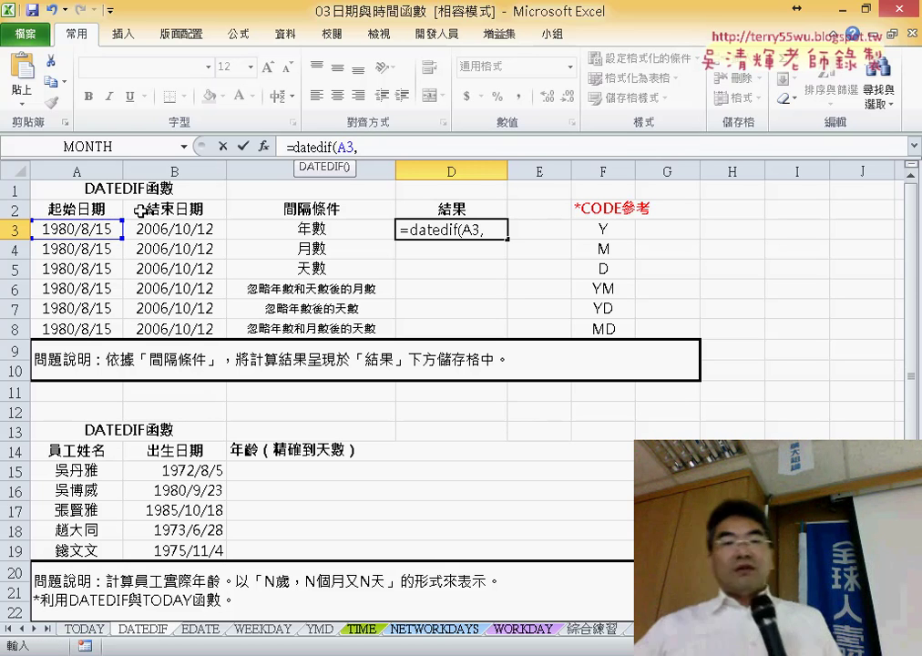
left_click(191, 235)
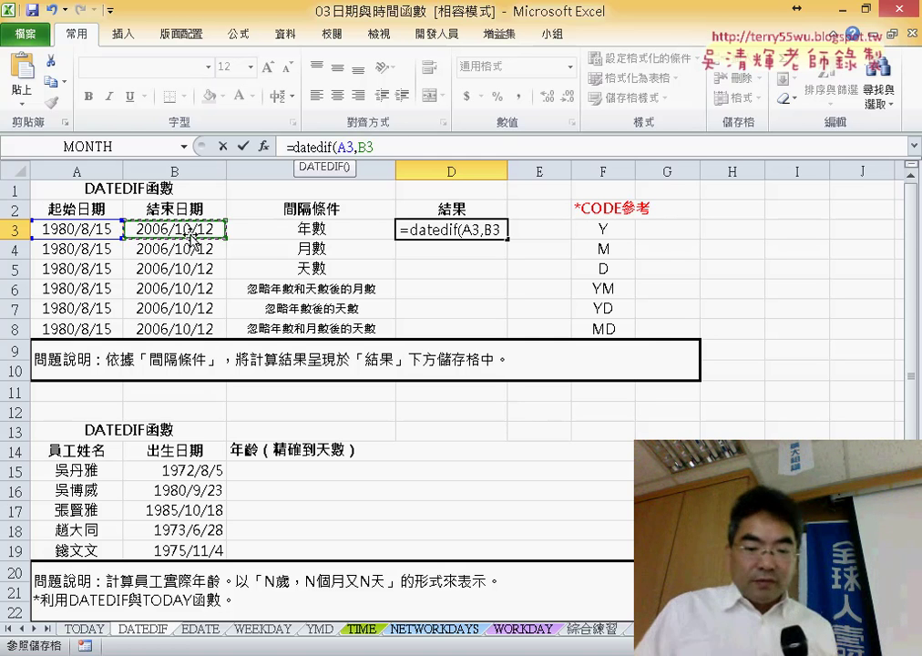
type(",")
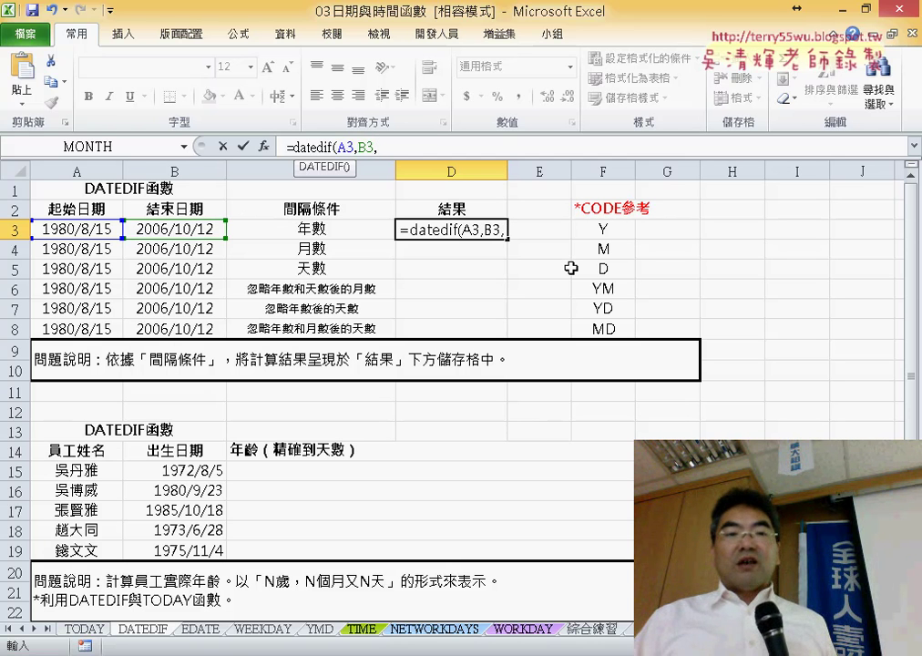
type("\"")
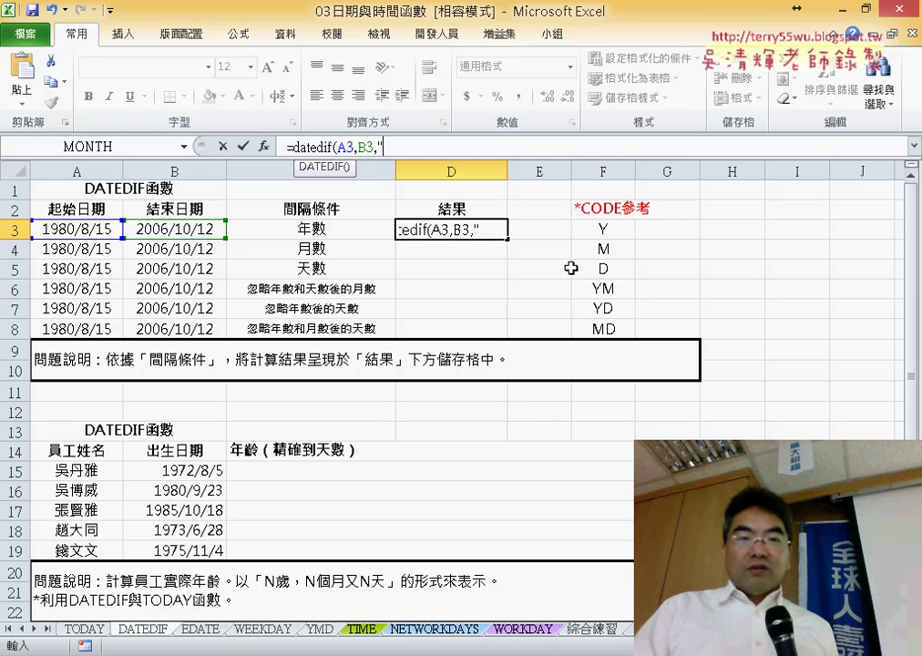
type("Y")
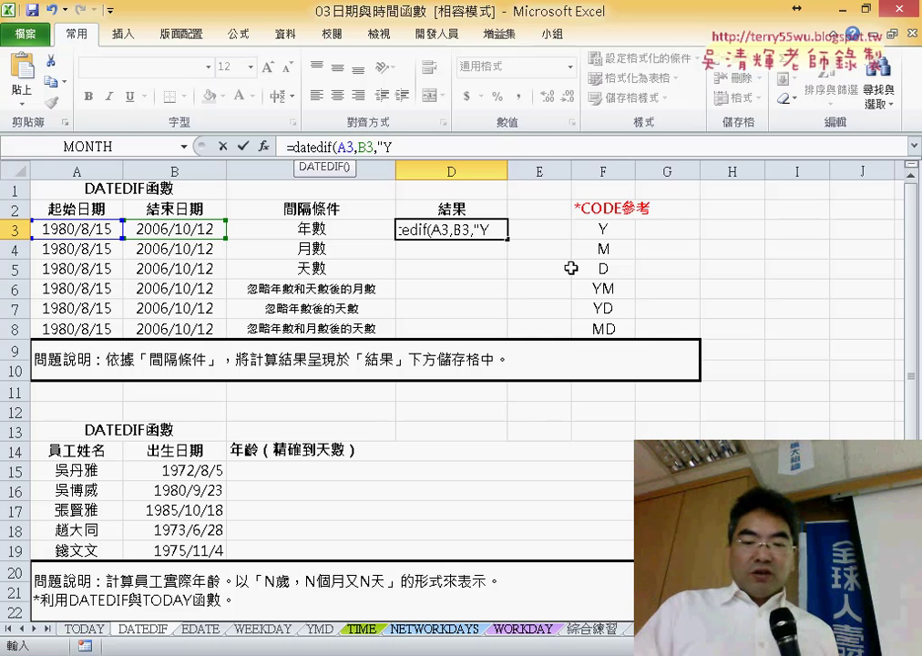
type("\")")
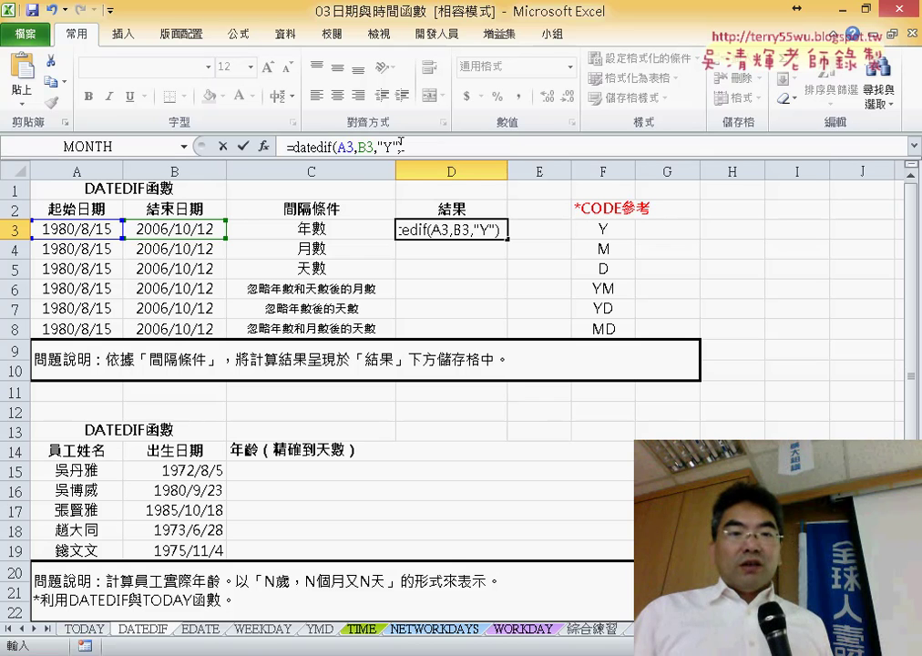
left_click_drag(381, 136, 378, 146)
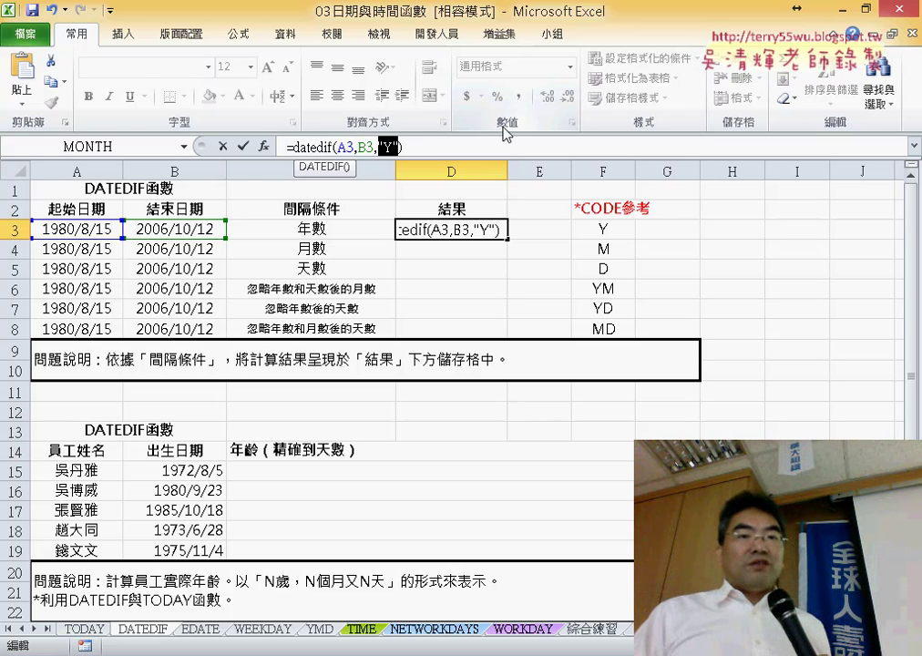
left_click(243, 146)
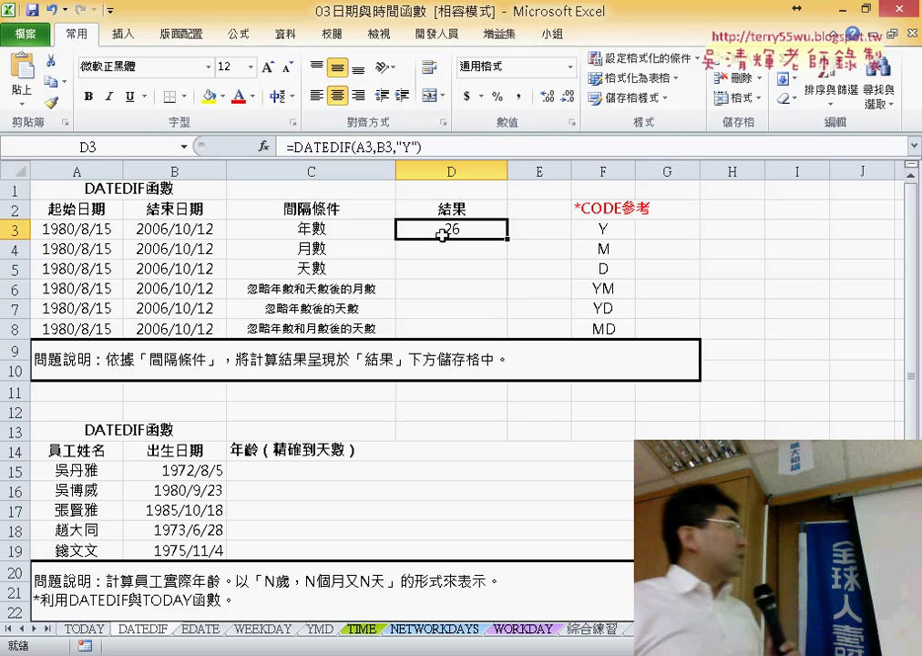
Review the start date in A3, the end date in B3 and D3's DATEDIF formula
left_click(70, 232)
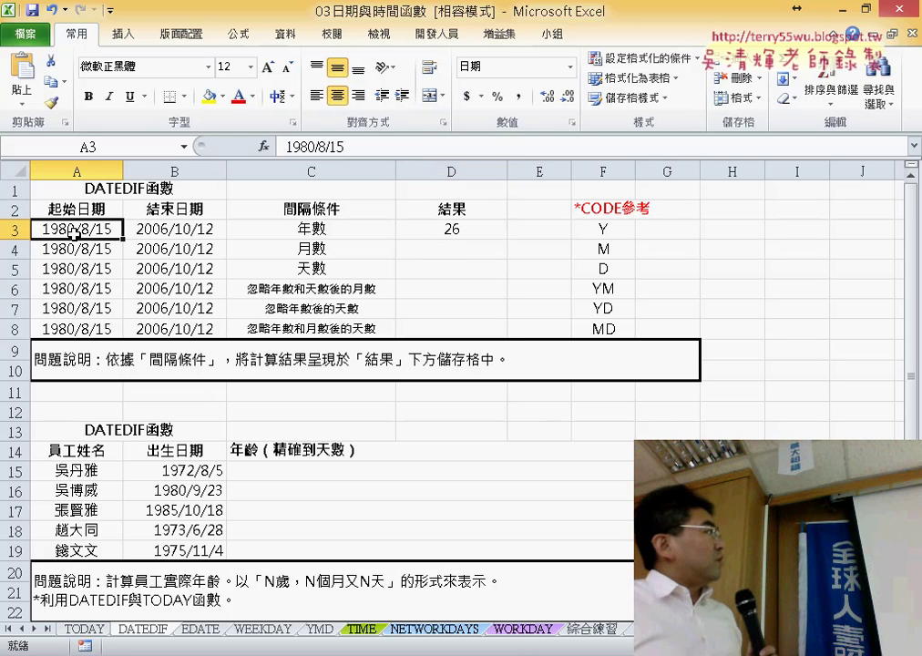
left_click(168, 231)
left_click(474, 229)
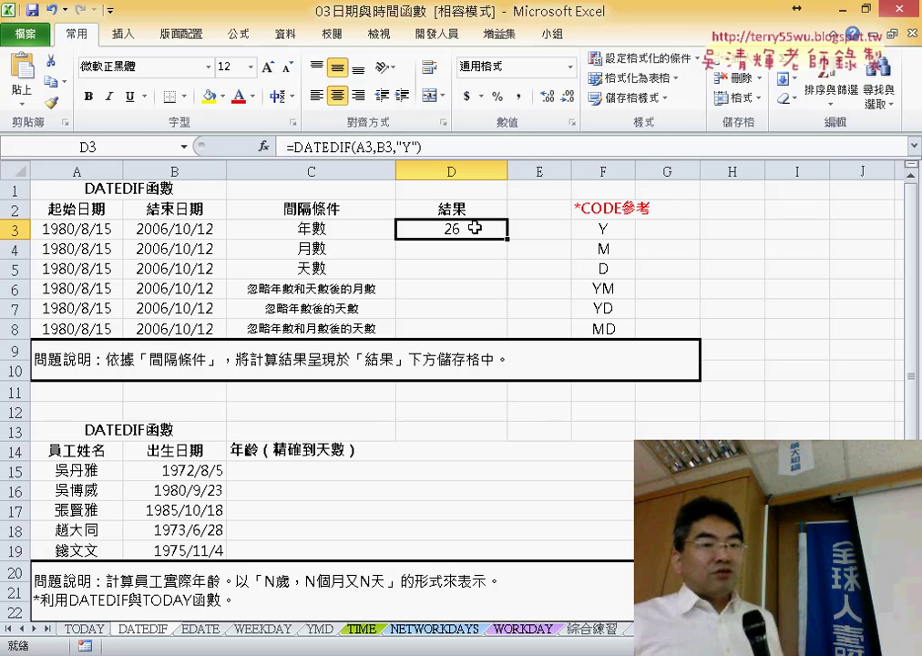
left_click(186, 230)
left_click(85, 232)
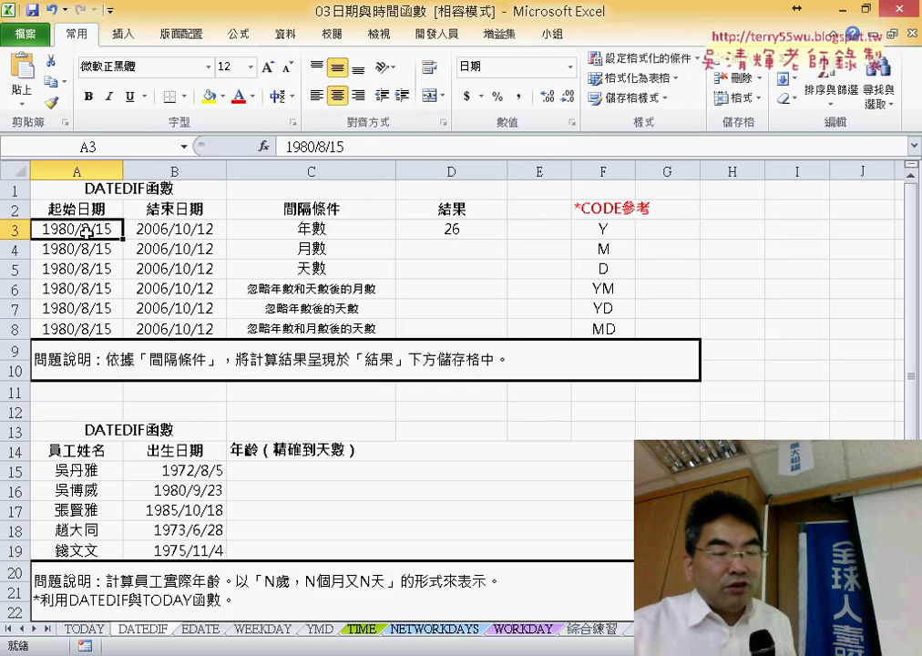
left_click(174, 229)
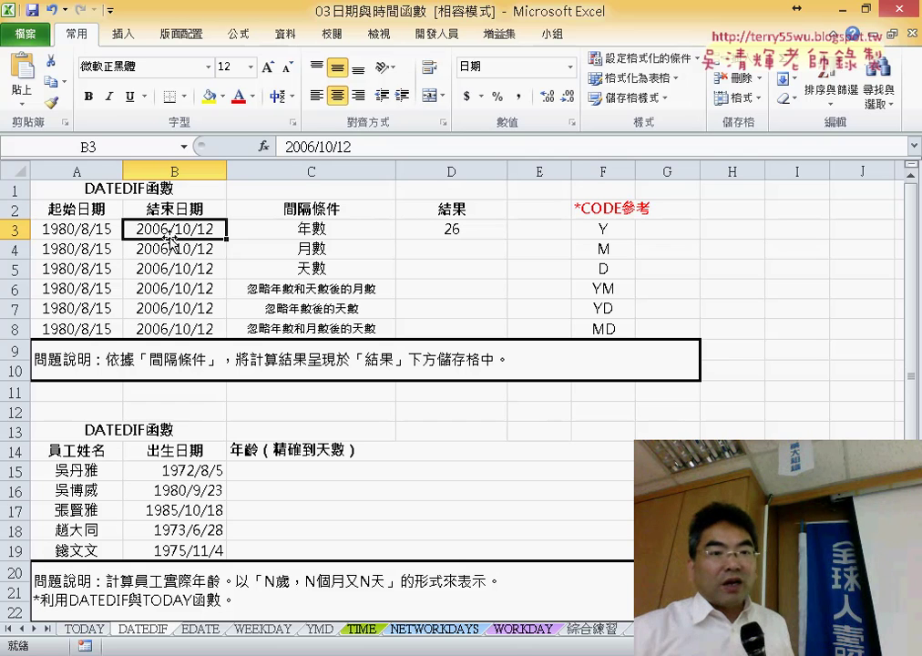
Change B3's end month from 10 to 8, making the end date 2006/8/12
double_click(175, 229)
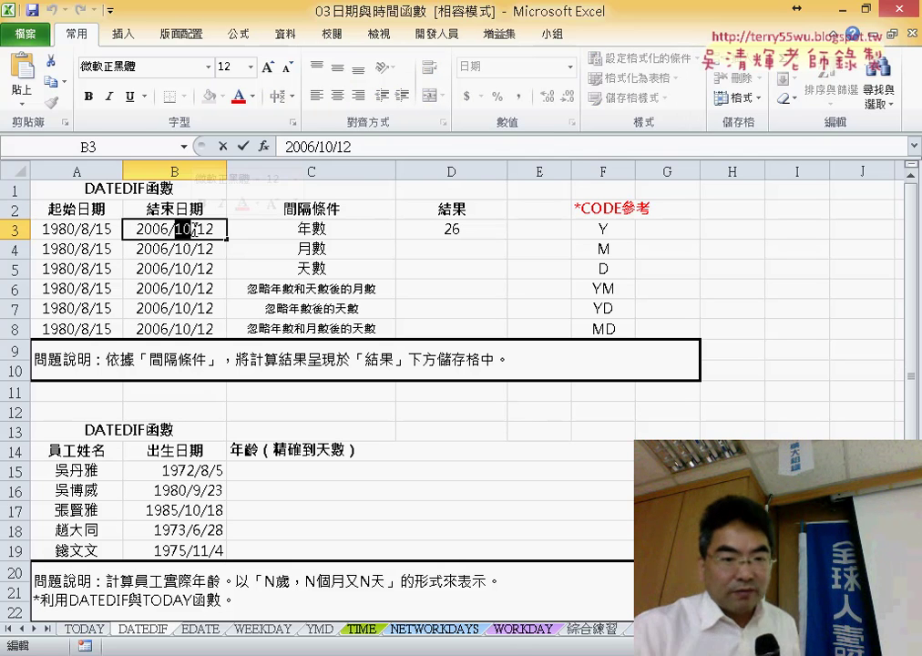
type("8")
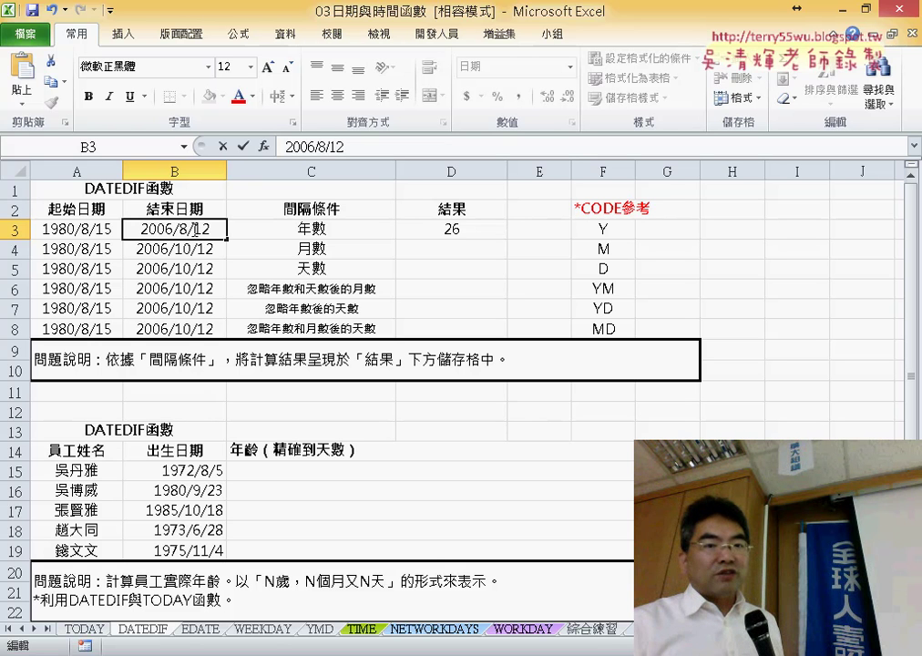
key("Return")
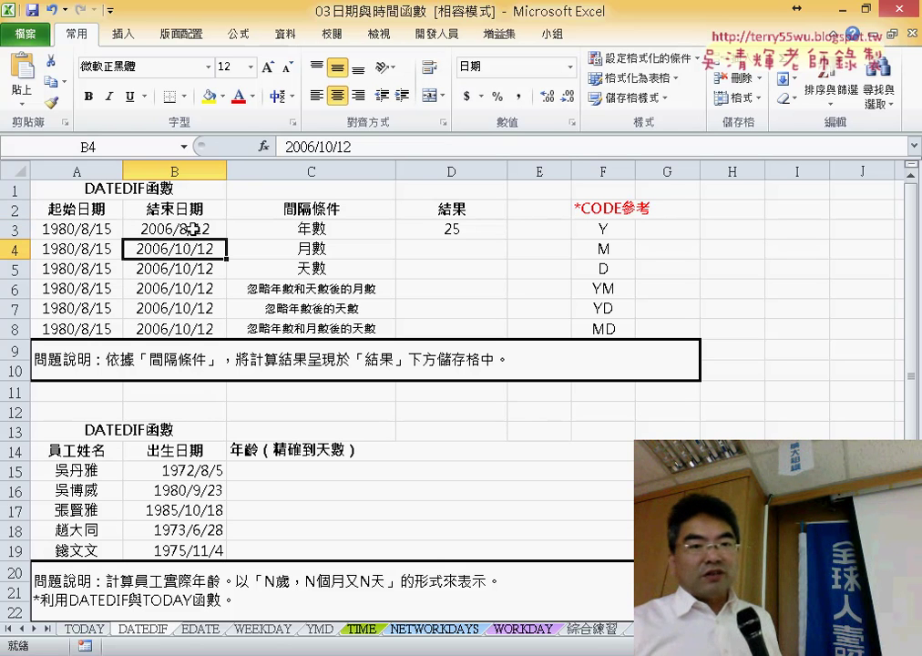
Fill D3's DATEDIF formula down to D8, then switch D4 to the "M" code to show 313 months
left_click(452, 231)
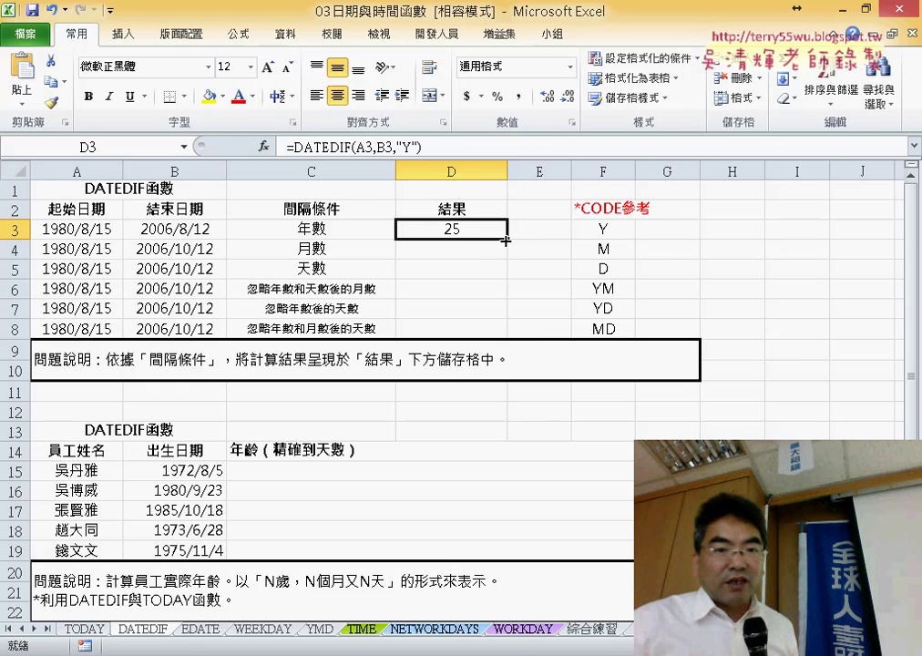
left_click_drag(505, 240, 485, 329)
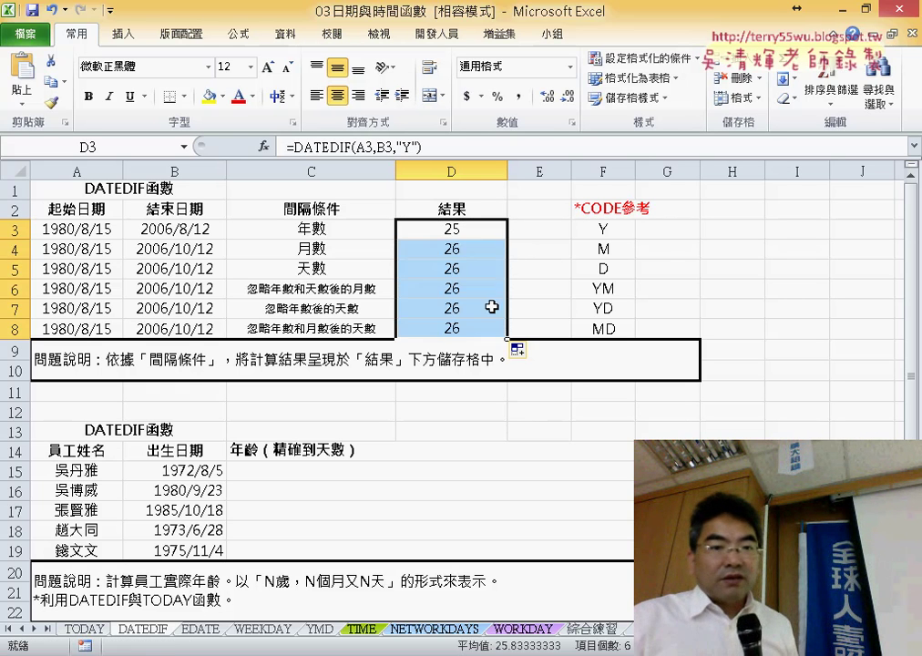
left_click(469, 251)
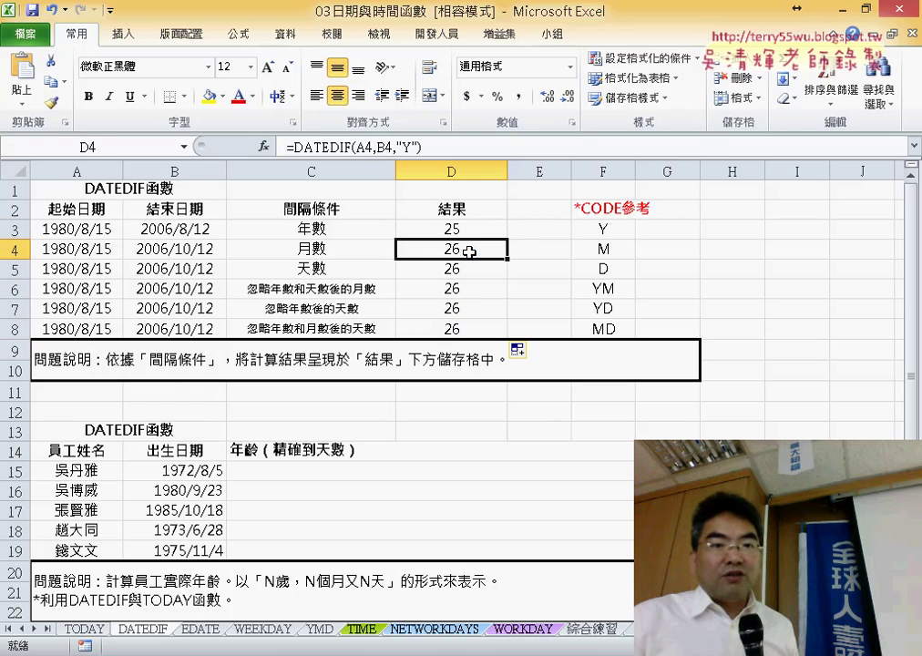
left_click(410, 147)
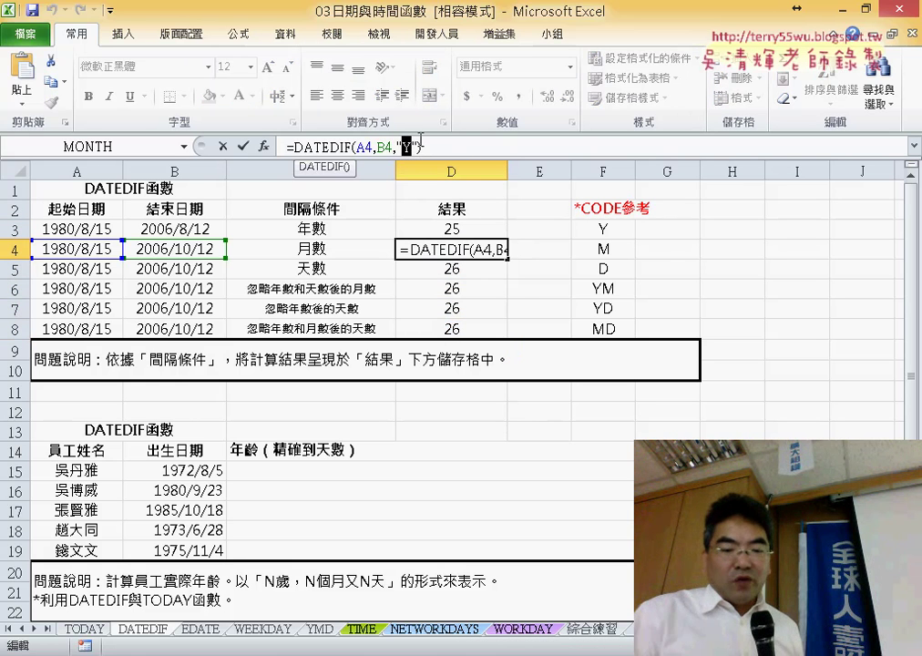
type("M")
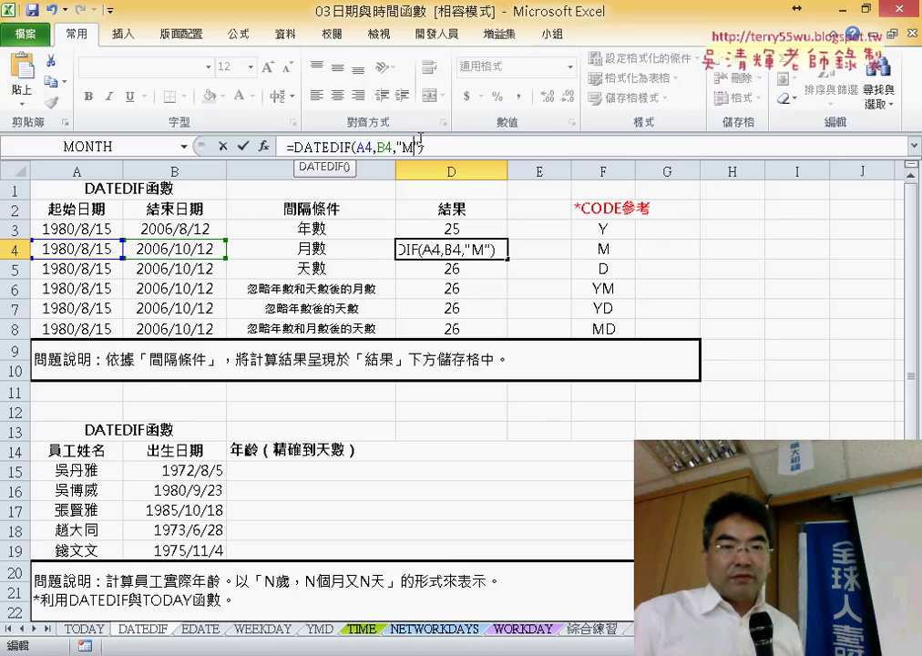
key("Return")
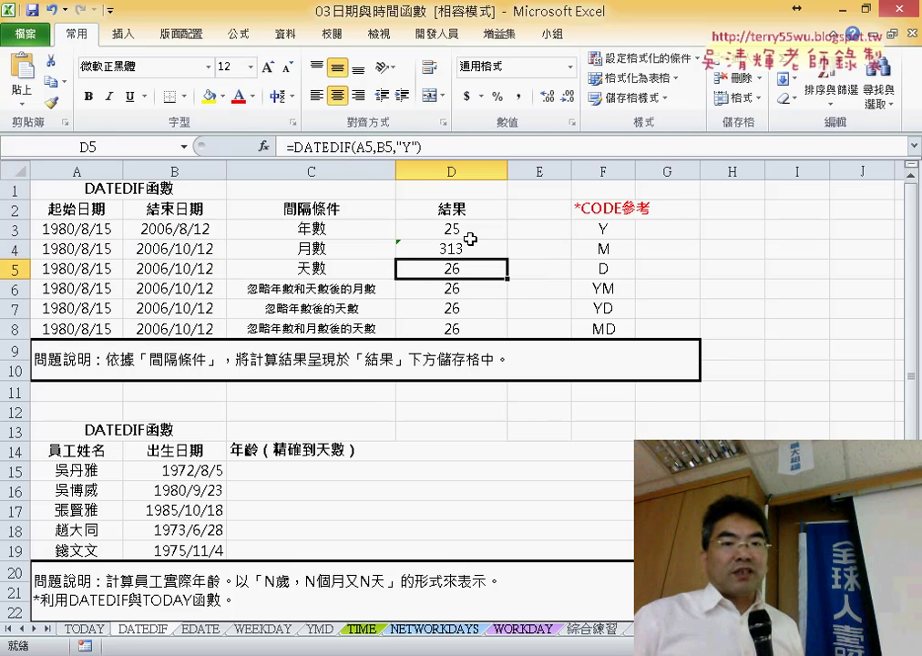
Change B4's end day to 15 (2006/10/15) and confirm D4 now shows 314 months
left_click(470, 246)
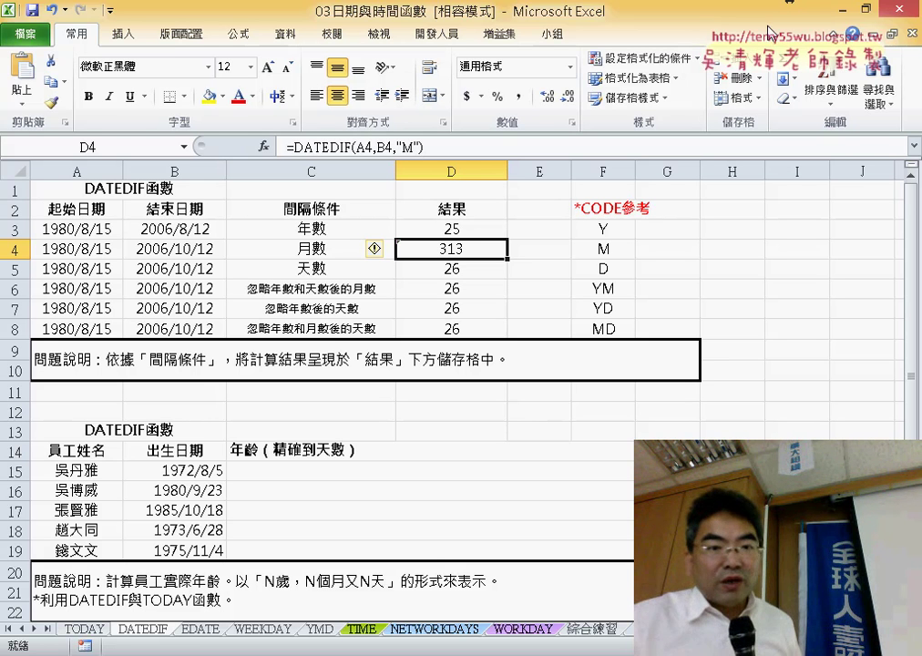
left_click(200, 249)
double_click(208, 248)
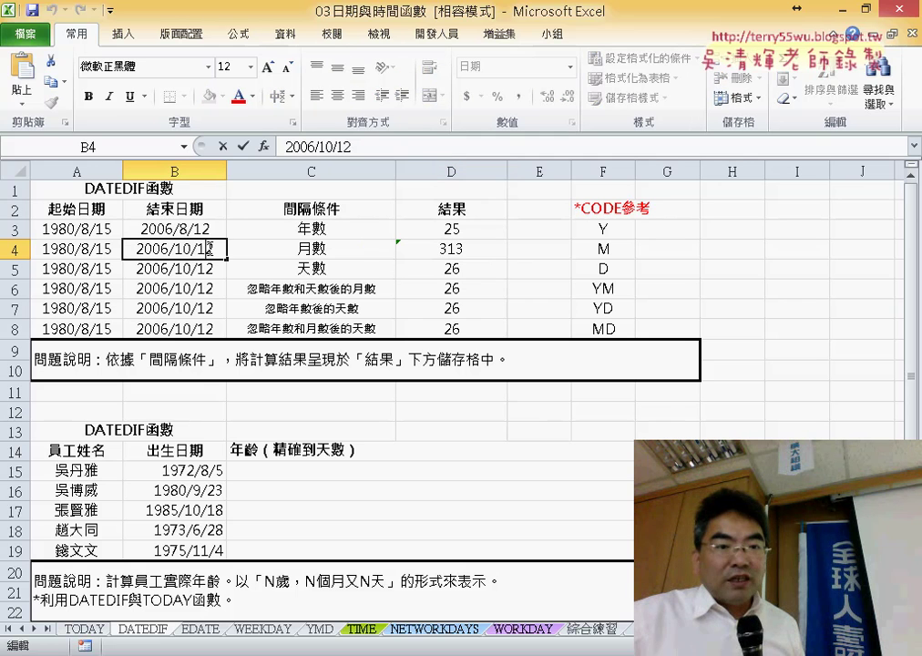
left_click(215, 240)
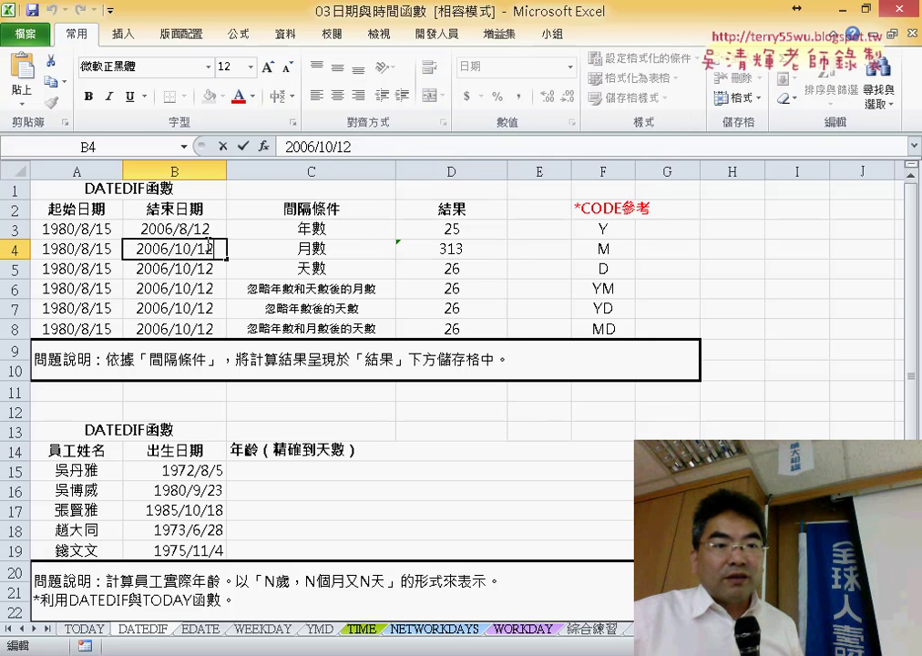
left_click_drag(208, 244, 223, 245)
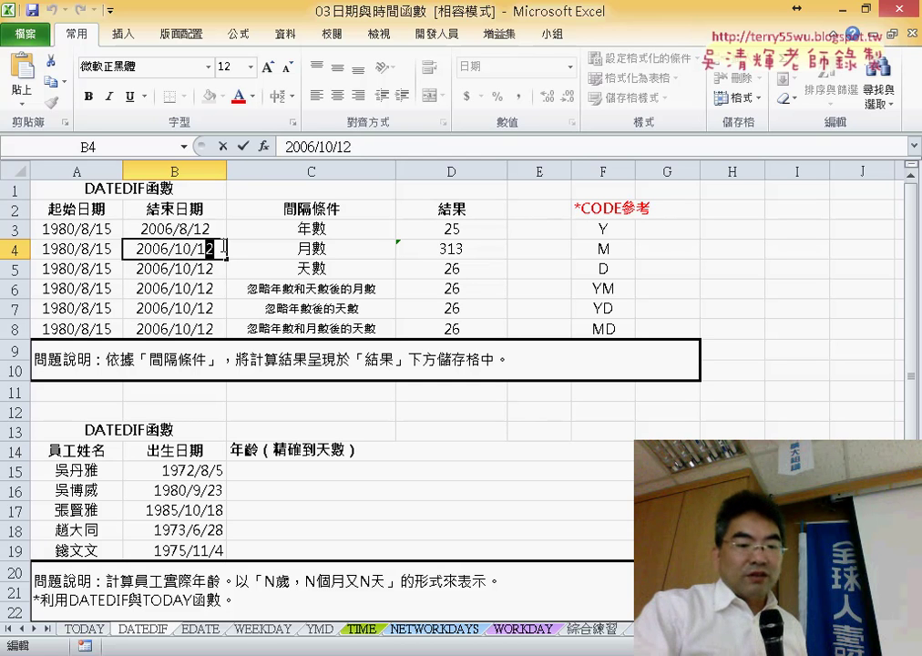
type("5")
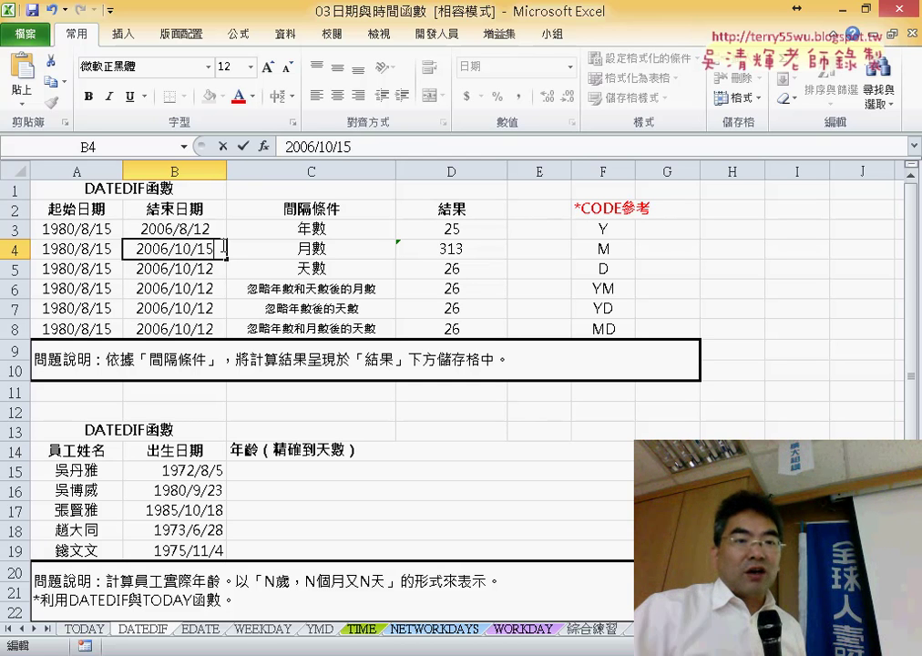
key("Return")
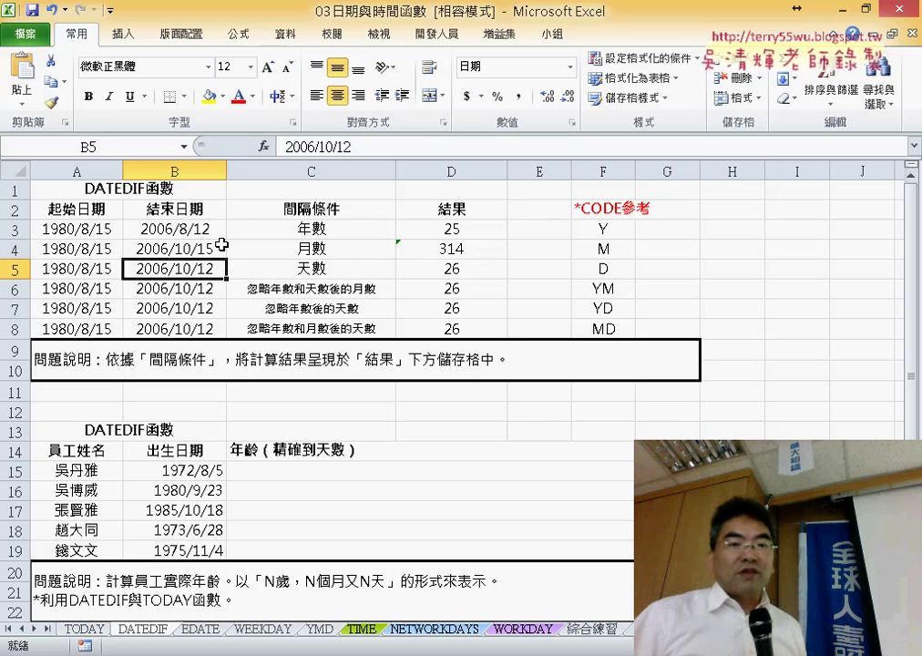
left_click(460, 248)
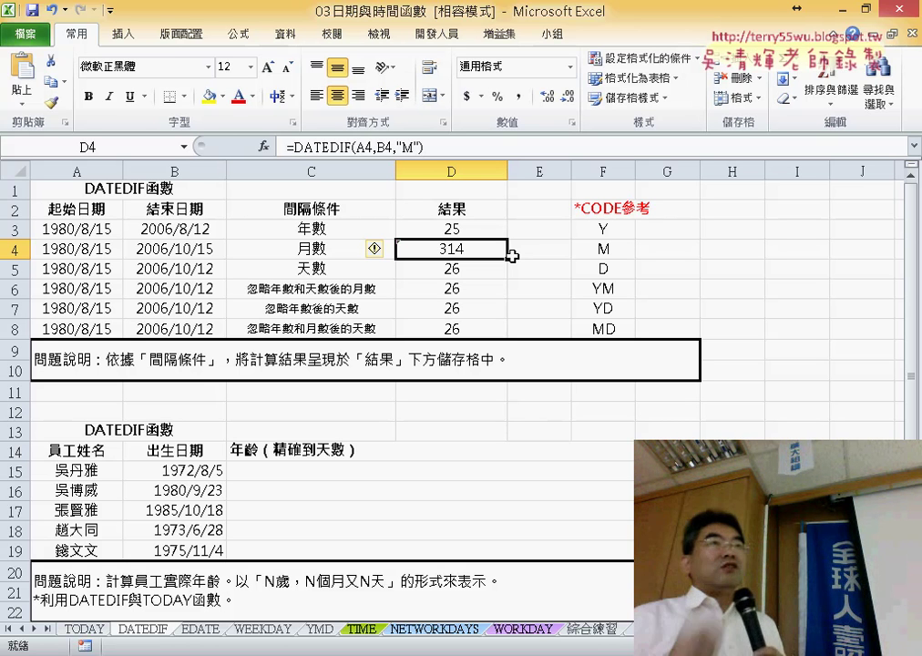
Replace the "Y" code in D5's formula with "D" so it returns 9554 days
left_click(471, 268)
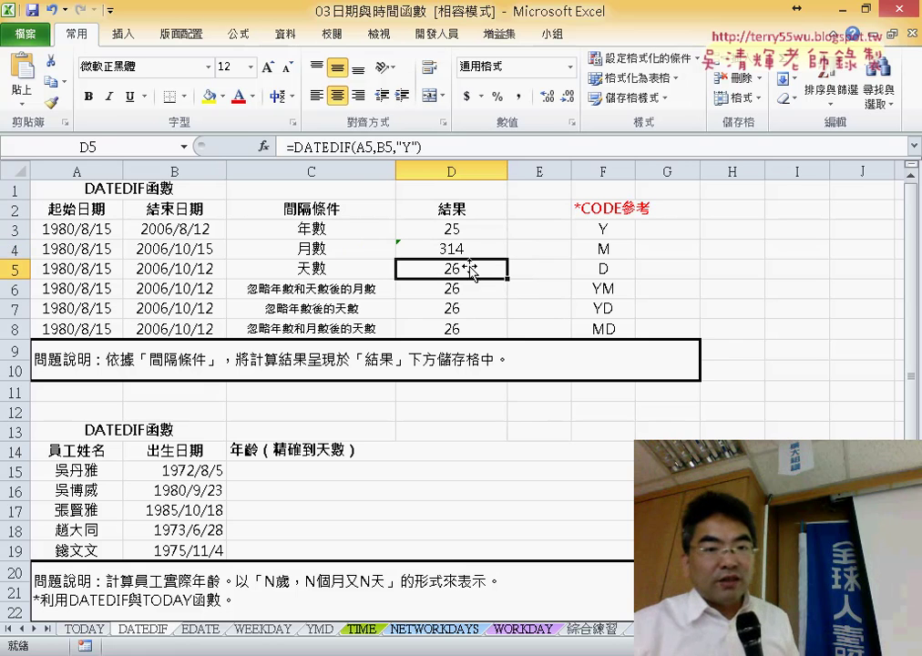
left_click(412, 144)
double_click(409, 145)
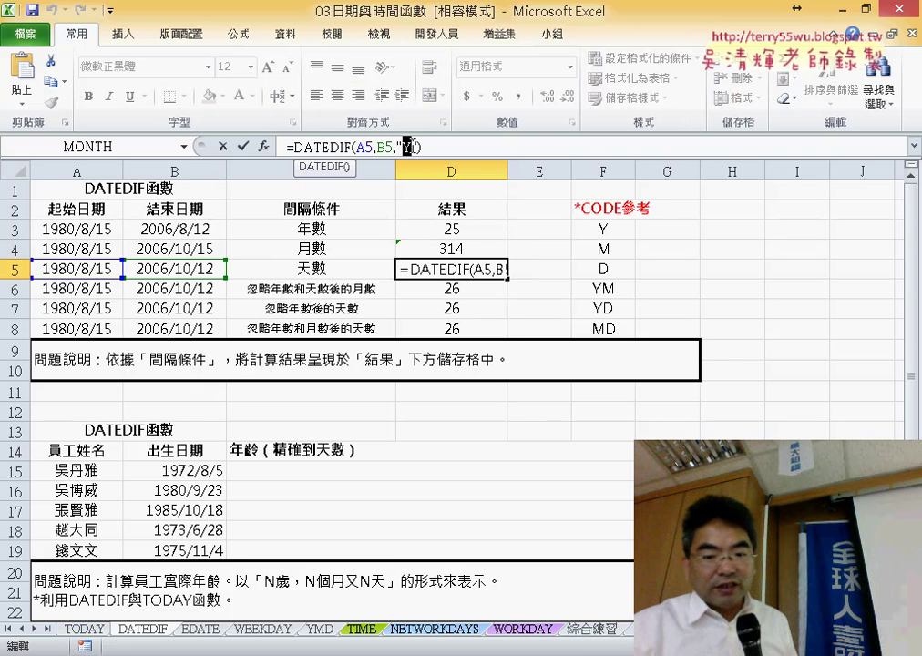
type("D")
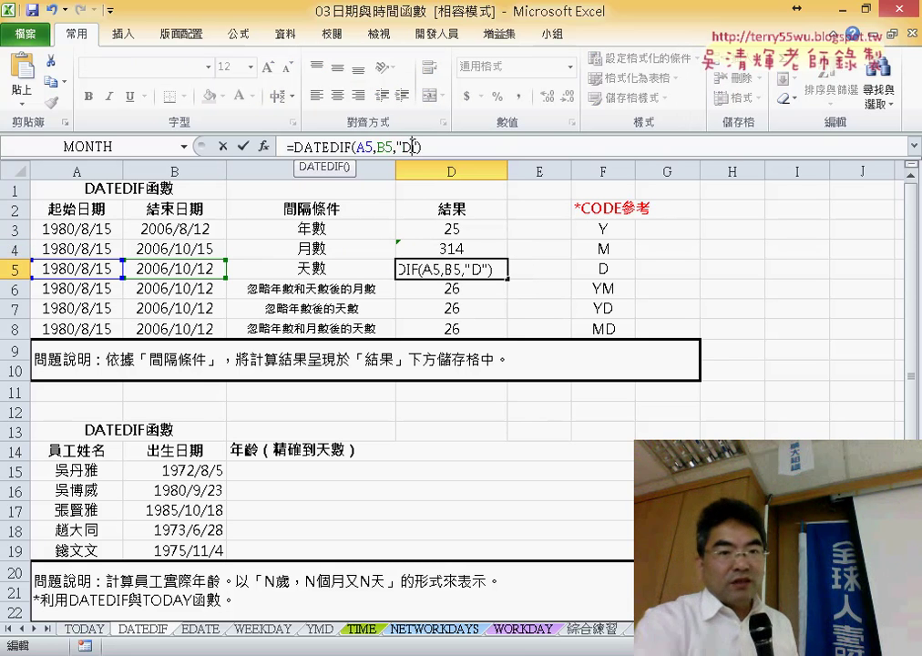
left_click(241, 146)
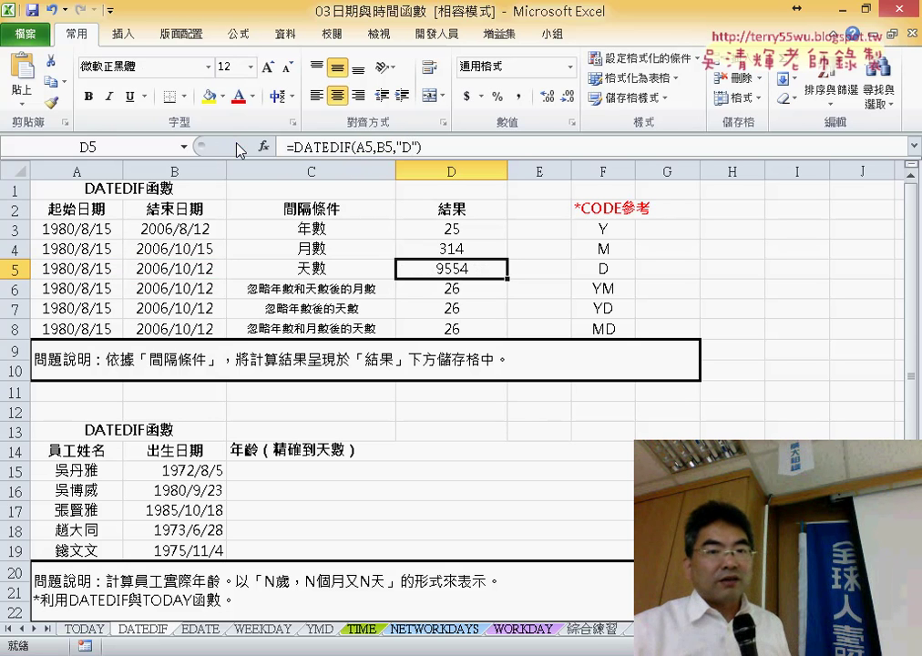
Change D6's formula code from "Y" to "YM" so it returns 1 month
left_click(451, 290)
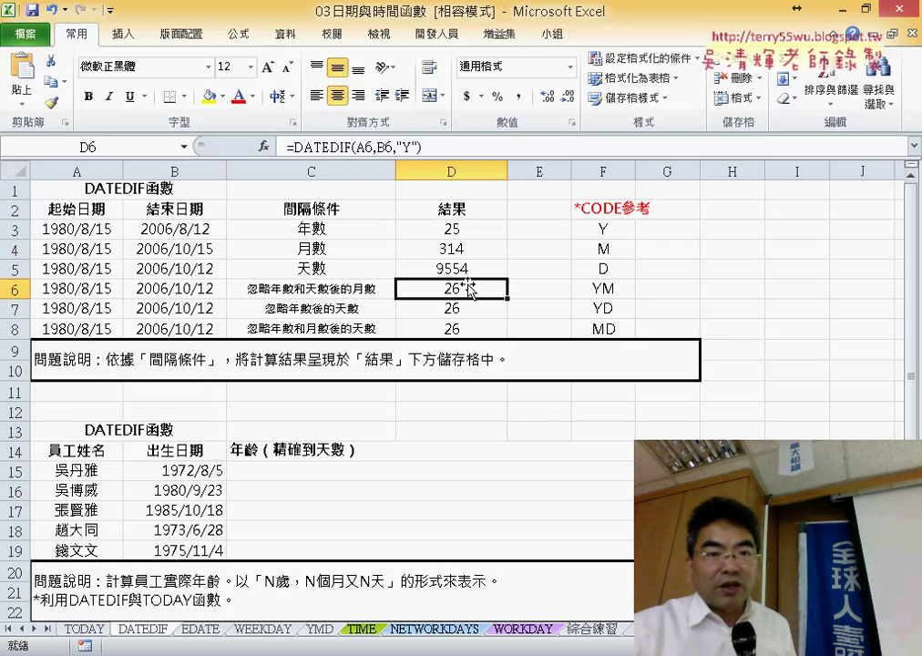
left_click(429, 147)
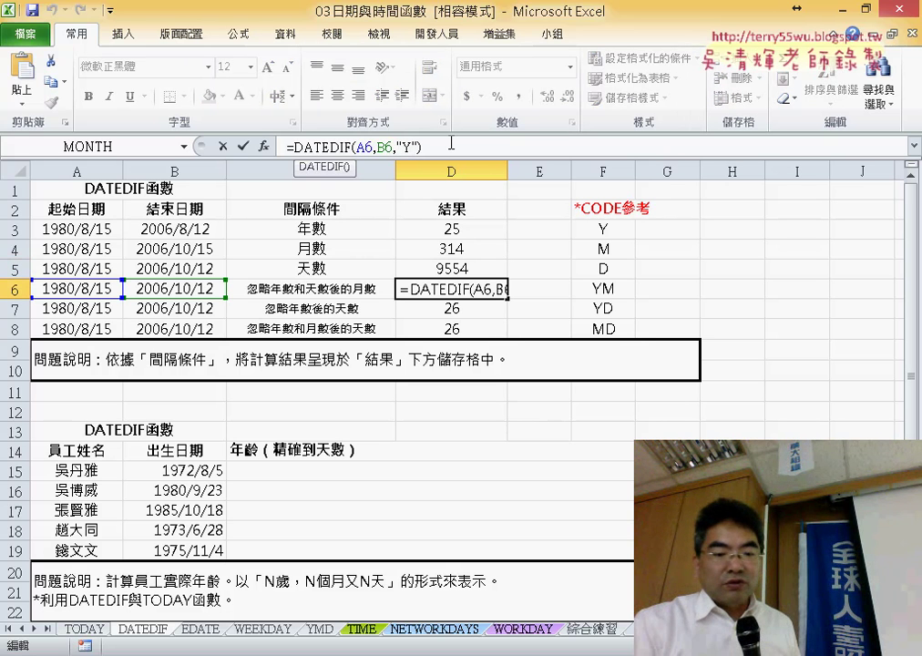
type("M")
key("Return")
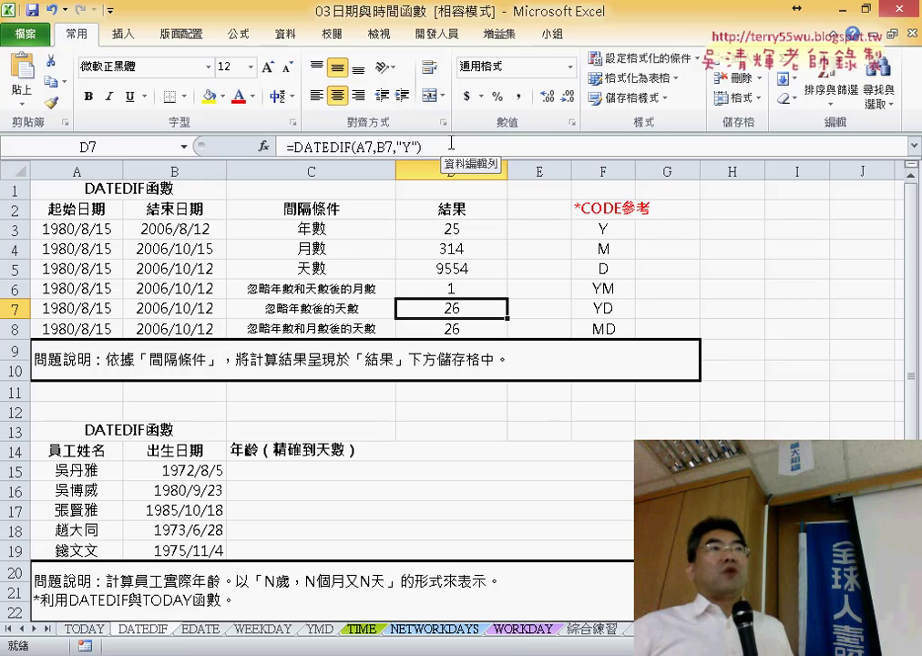
Replace the "Y" code in D8's DATEDIF formula with "MD" so it returns 27 days
left_click(450, 329)
left_click(414, 143)
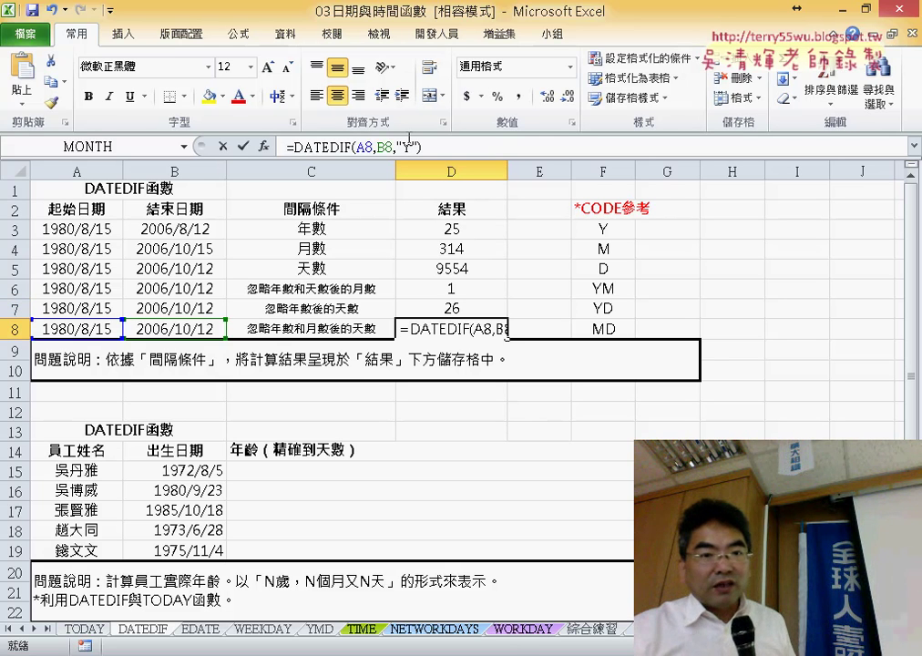
double_click(408, 144)
type("M")
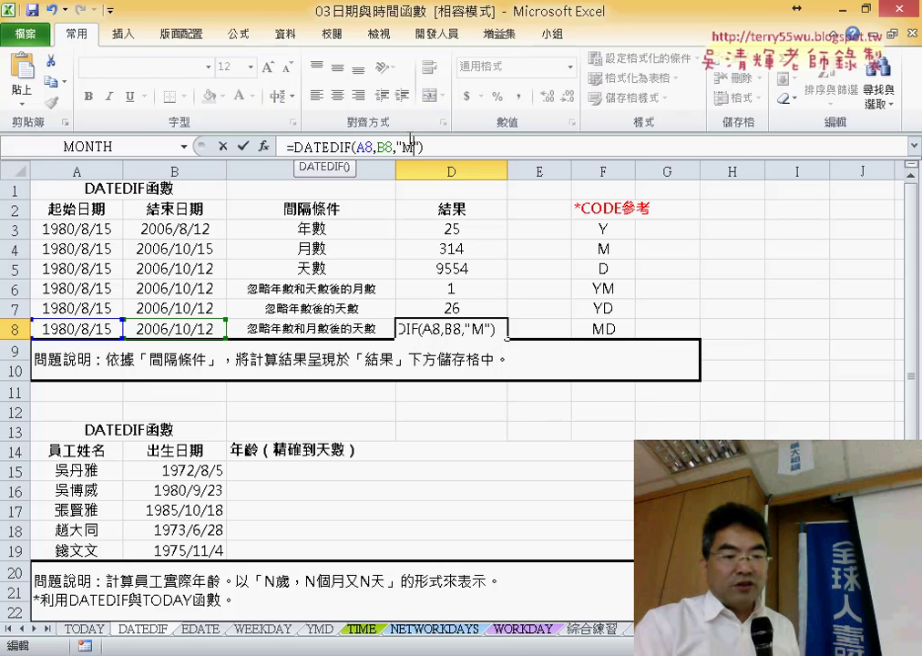
type("D")
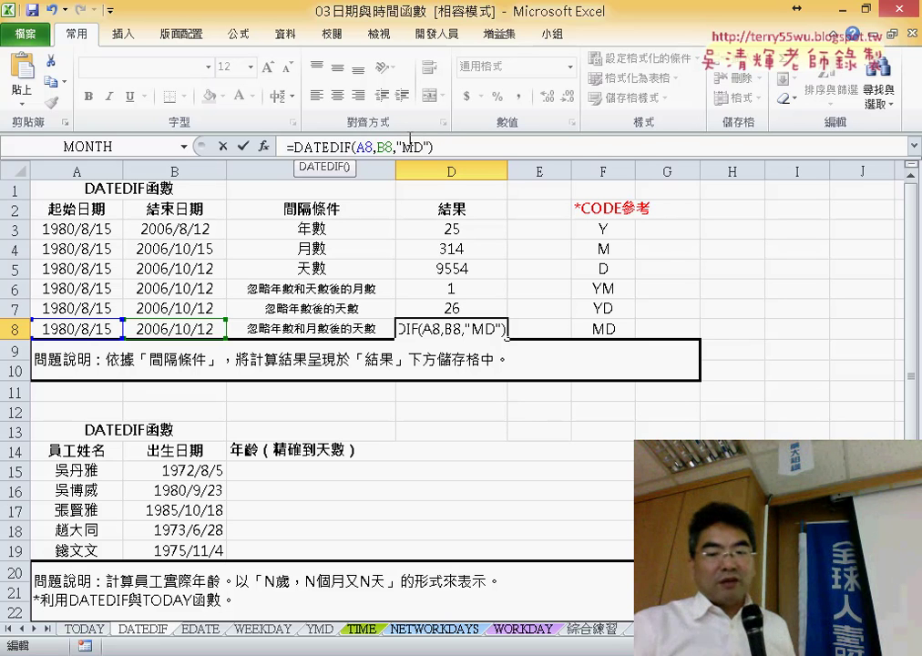
key("Return")
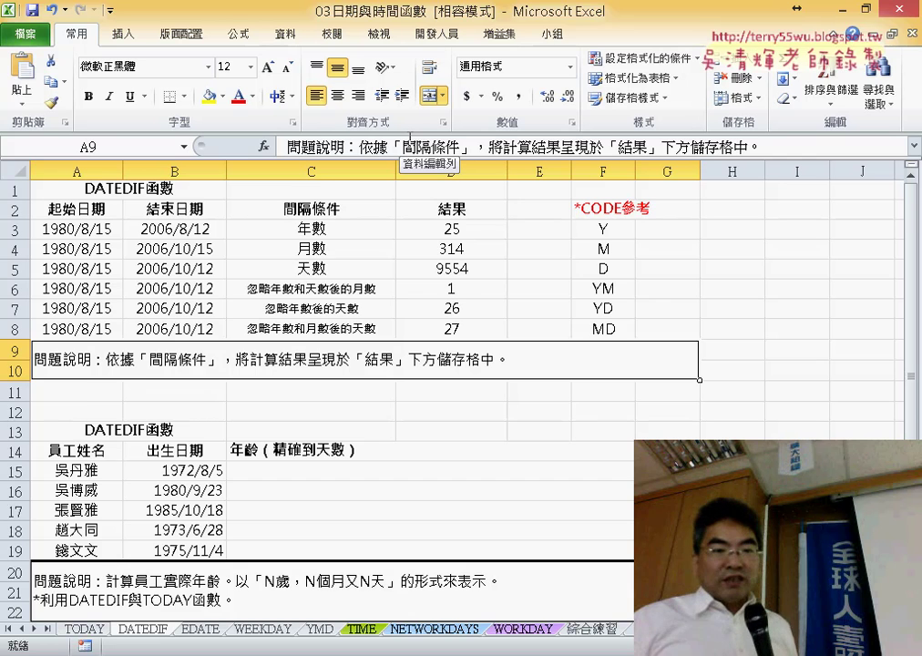
scroll(389, 423, "down", 1)
left_click(330, 411)
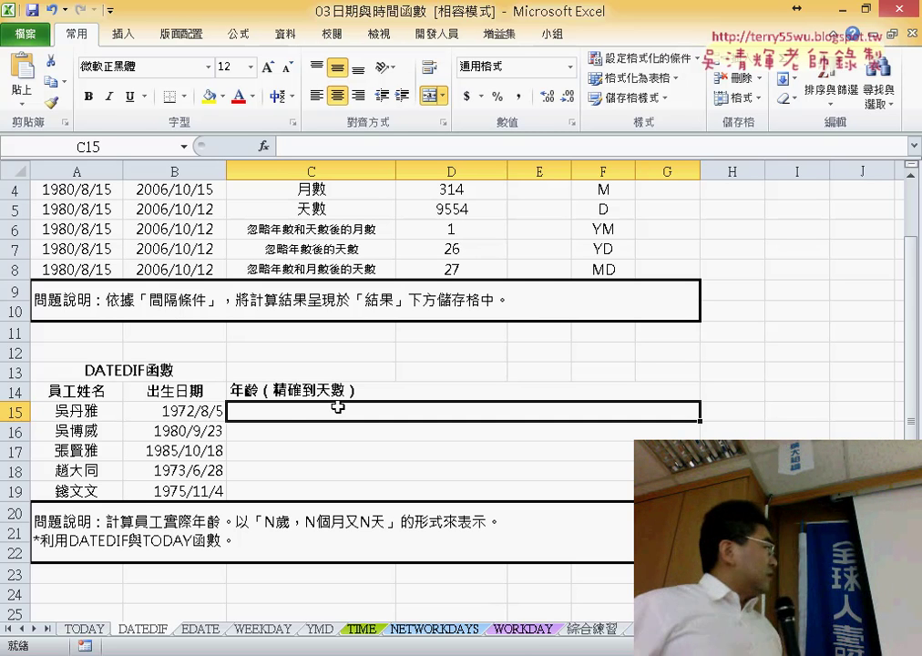
left_click(91, 408)
left_click(191, 410)
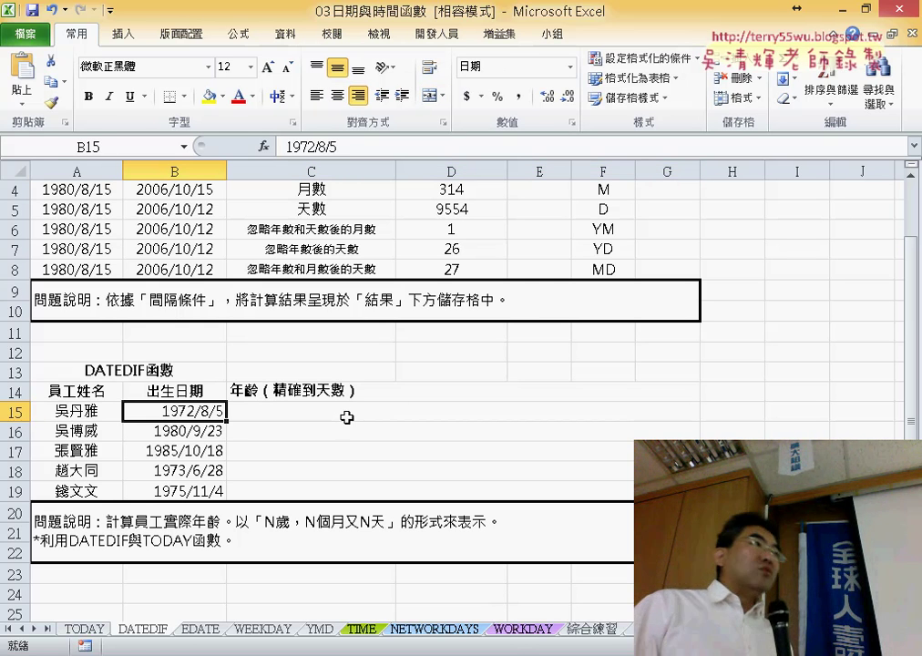
left_click(348, 414)
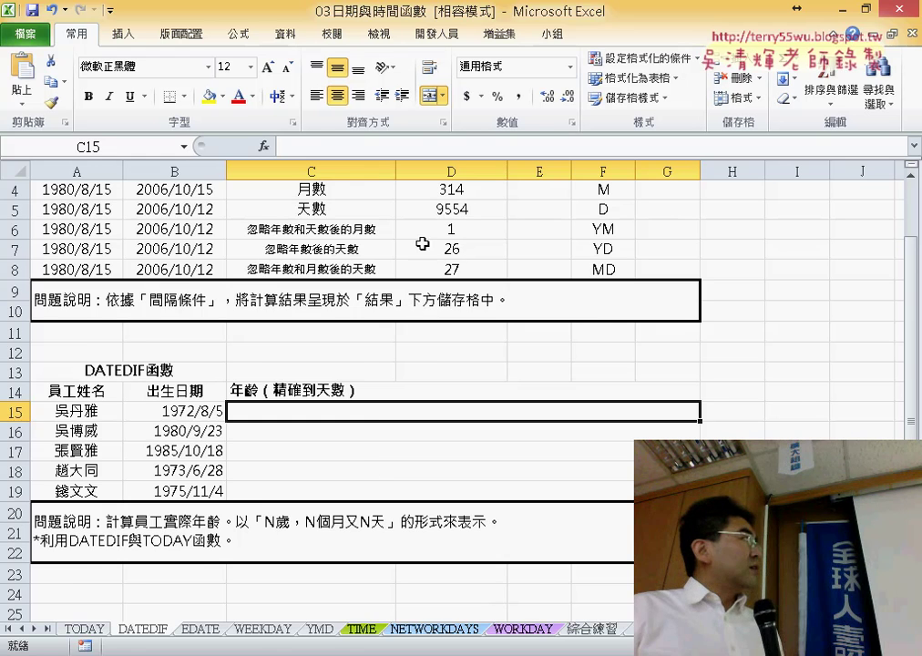
scroll(356, 205, "up", 1)
left_click(468, 228)
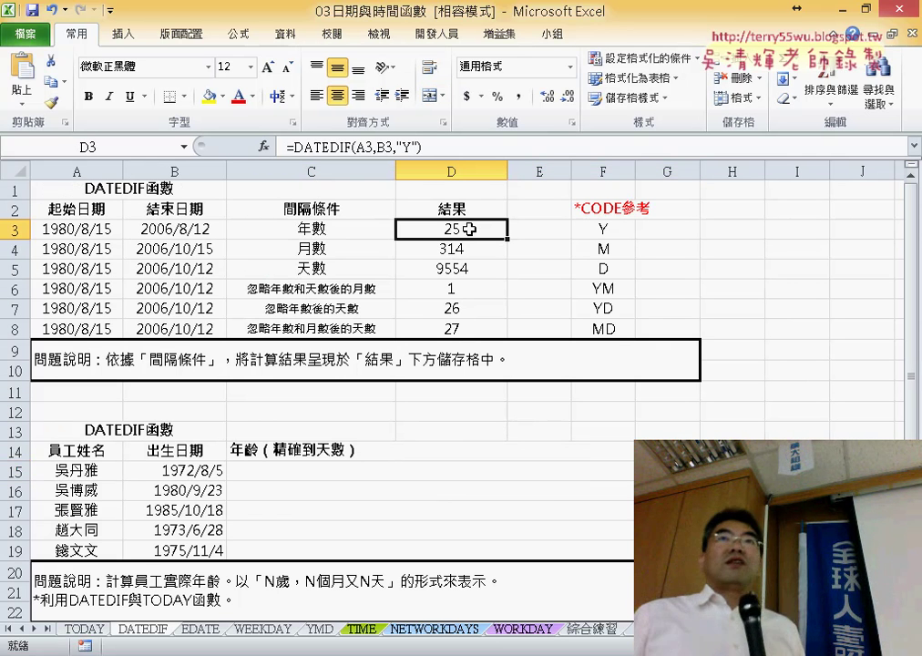
left_click(331, 472)
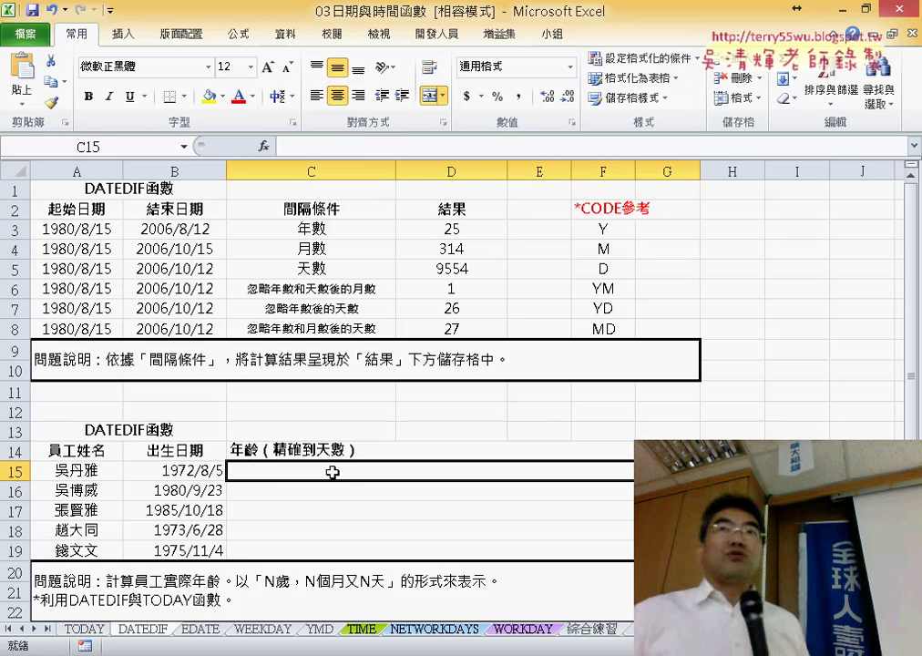